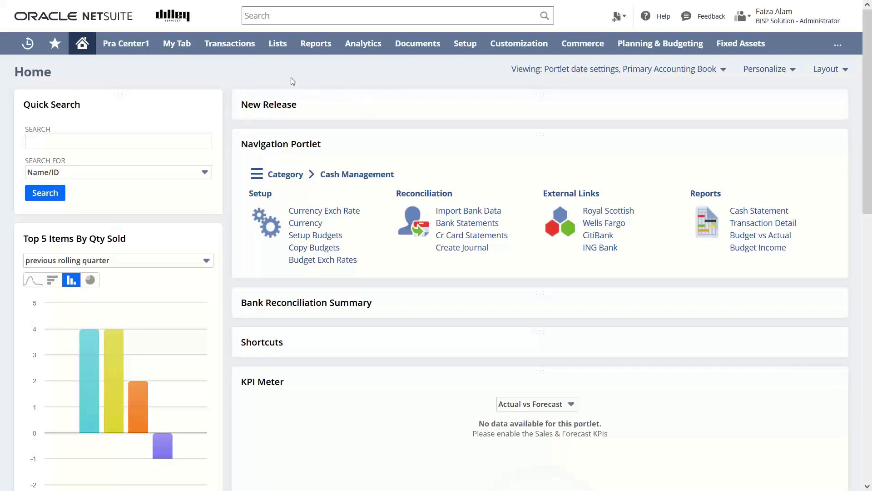
# Open the list of existing purchase orders.
pyautogui.moveTo(251, 49)
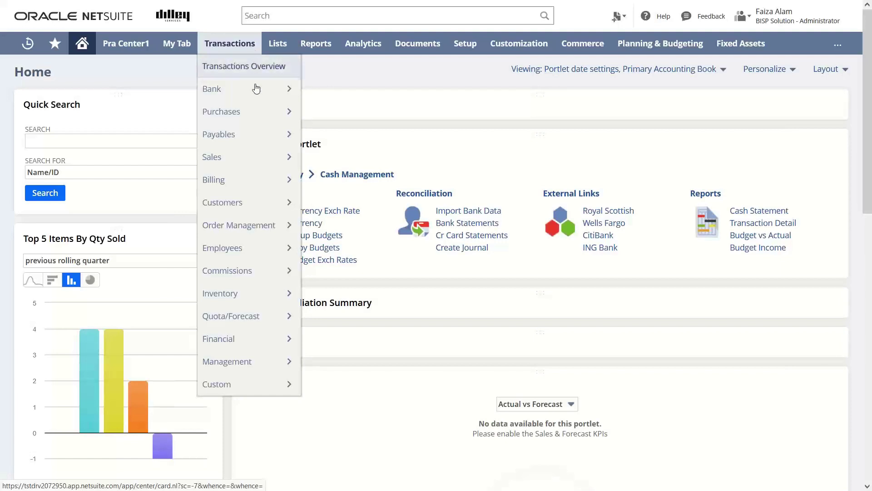
pyautogui.moveTo(276, 117)
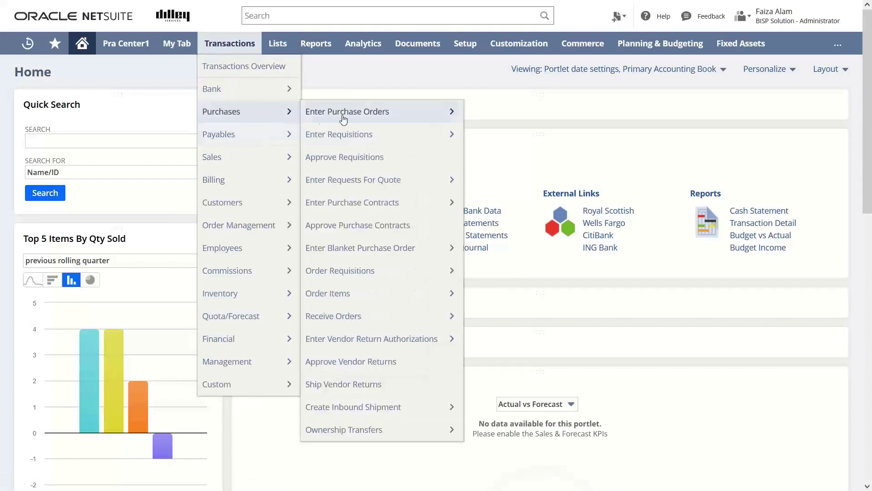
pyautogui.moveTo(370, 113)
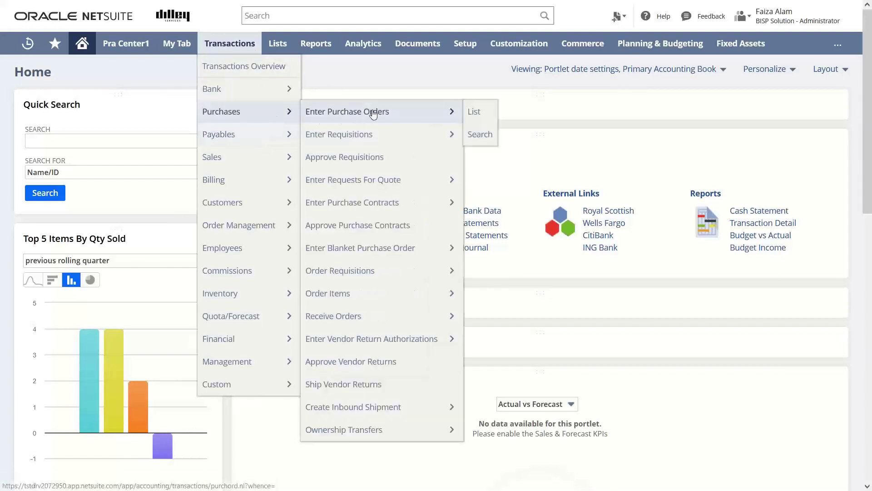
pyautogui.click(481, 115)
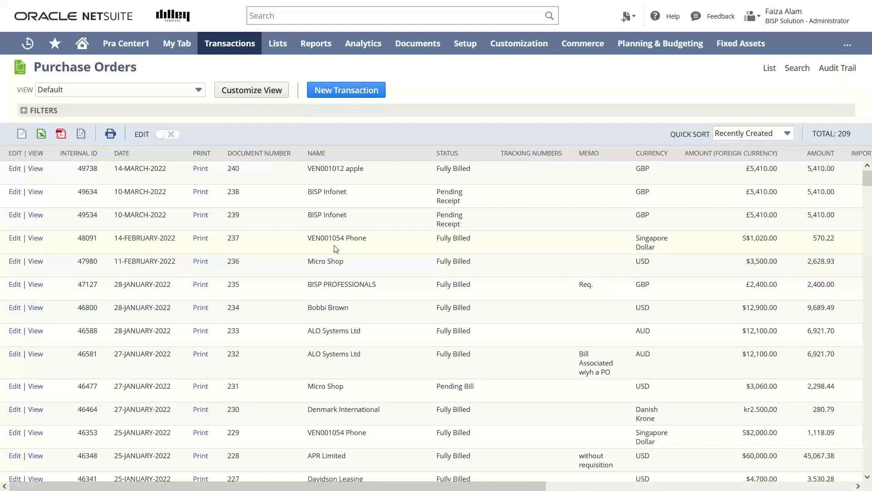
# View the 14-February-2022 purchase order for the Phone vendor and review its item line.
pyautogui.click(36, 239)
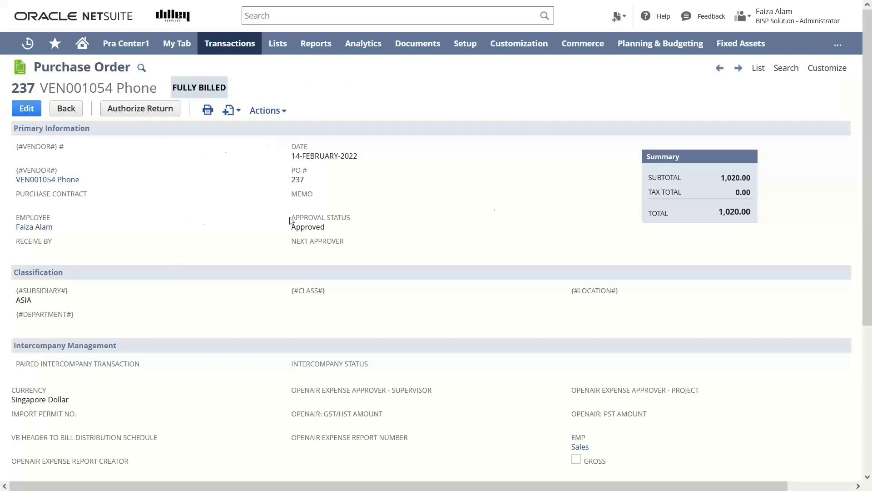
pyautogui.moveTo(870, 140); pyautogui.dragTo(868, 268)
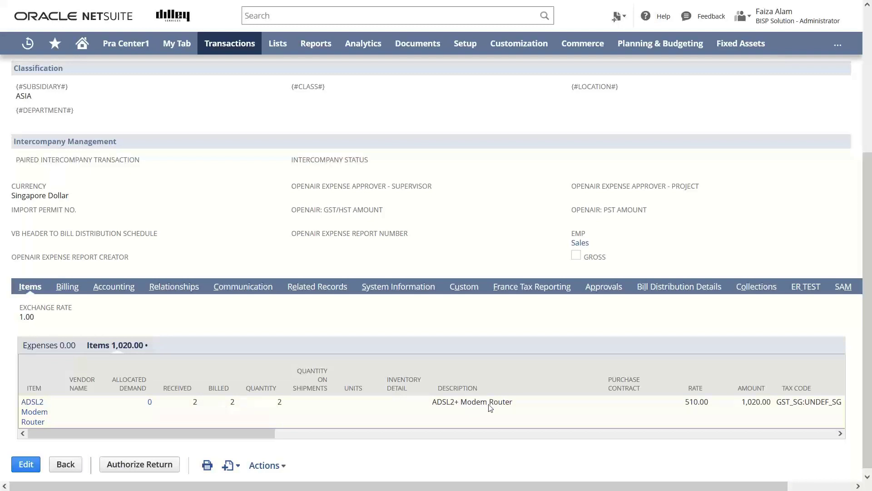
pyautogui.moveTo(868, 318); pyautogui.dragTo(868, 130)
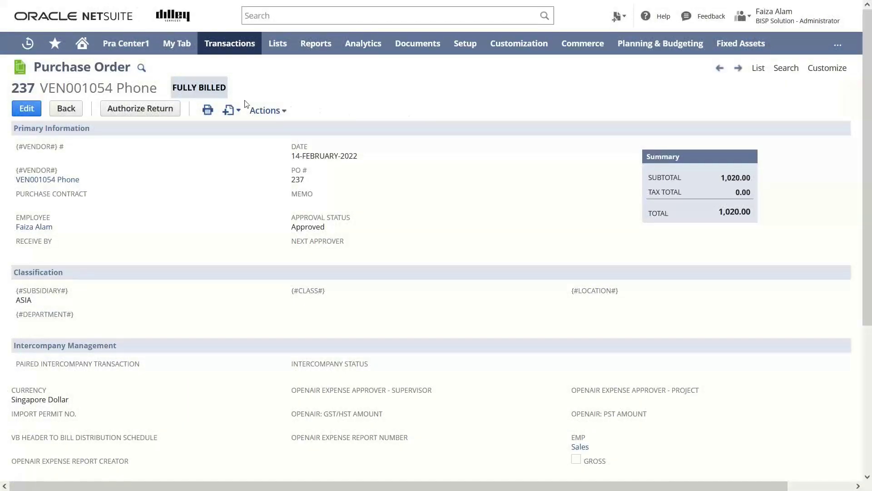
# Authorize a return from this purchase order, using the Standard Vendor Return Authorization form.
pyautogui.click(137, 109)
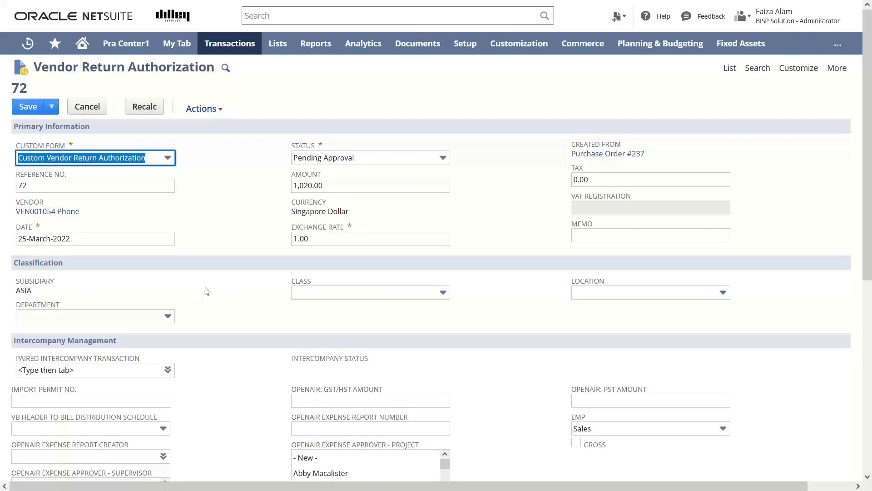
pyautogui.click(168, 159)
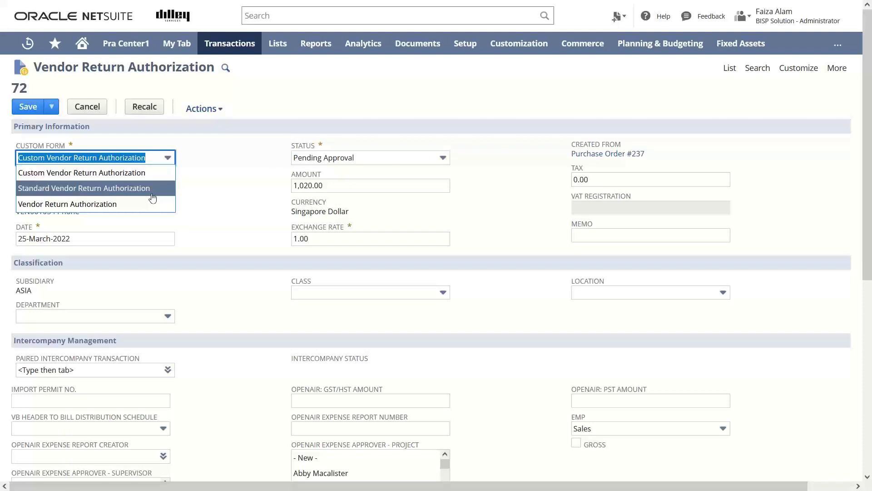
pyautogui.click(169, 187)
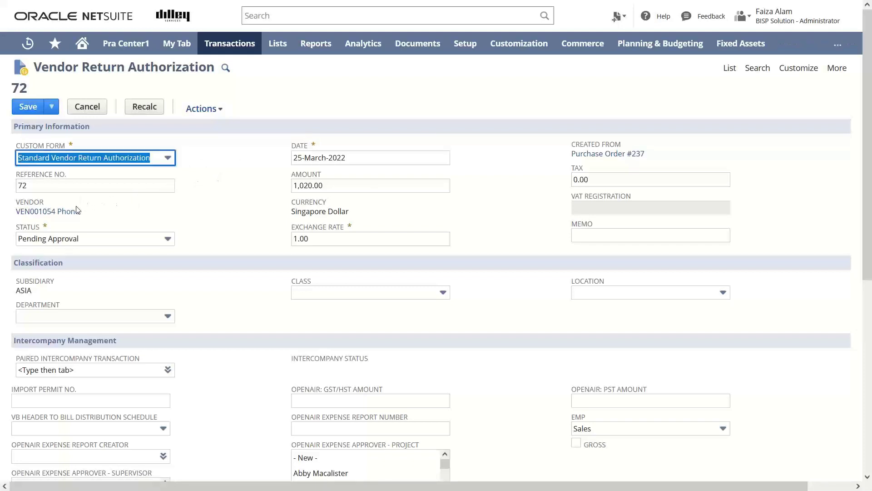
pyautogui.click(167, 240)
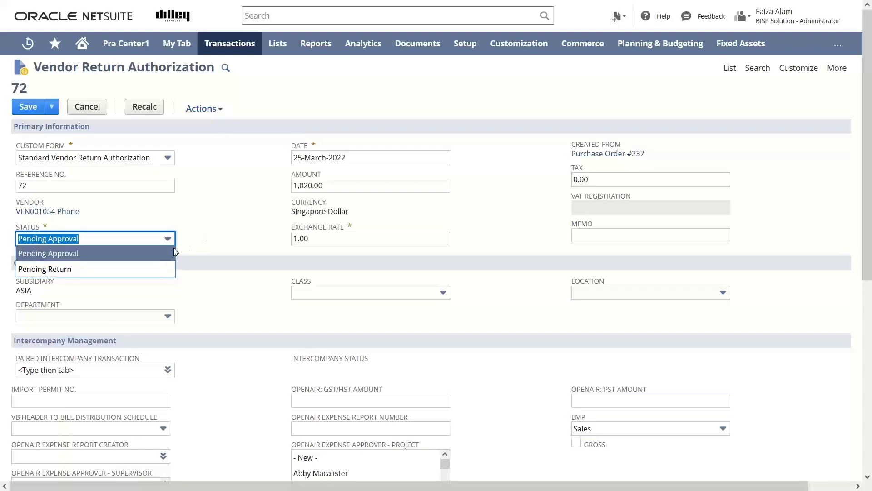
pyautogui.click(197, 213)
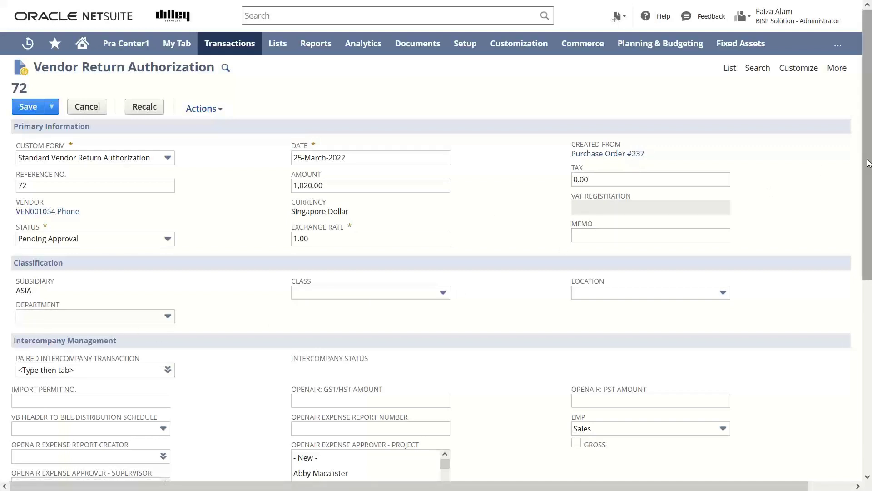
# Review the return's item line, Custom and SAM details, and try to save the authorization.
pyautogui.moveTo(868, 164); pyautogui.dragTo(870, 317)
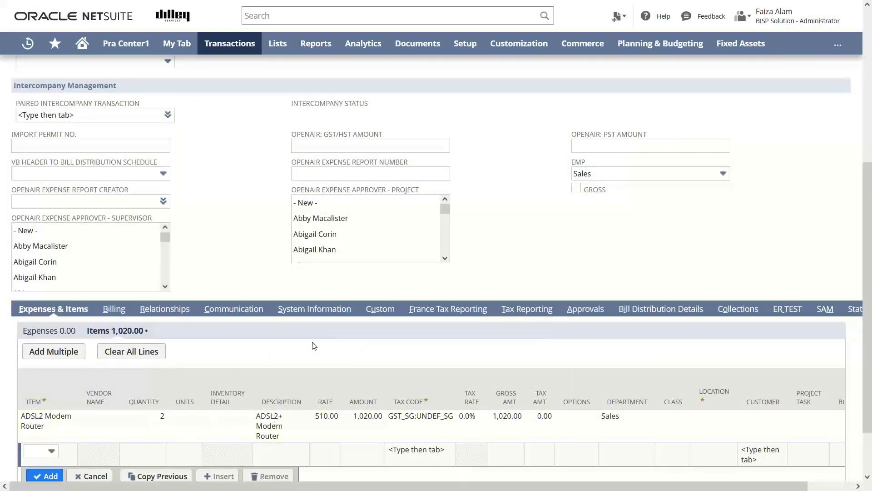
pyautogui.click(392, 311)
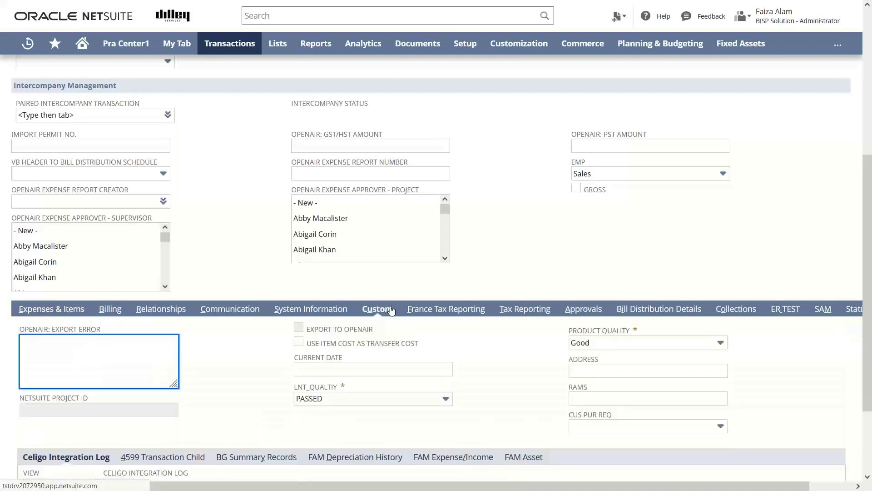
pyautogui.click(823, 309)
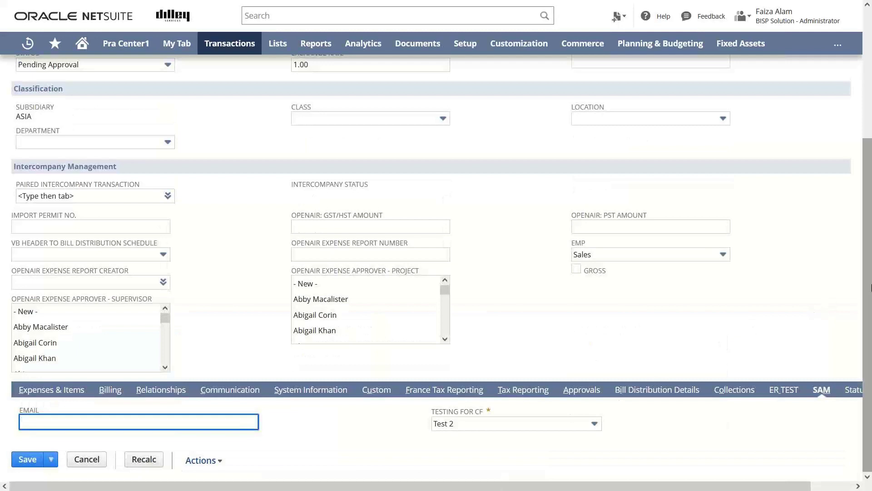
pyautogui.scroll(4, 866, 292)
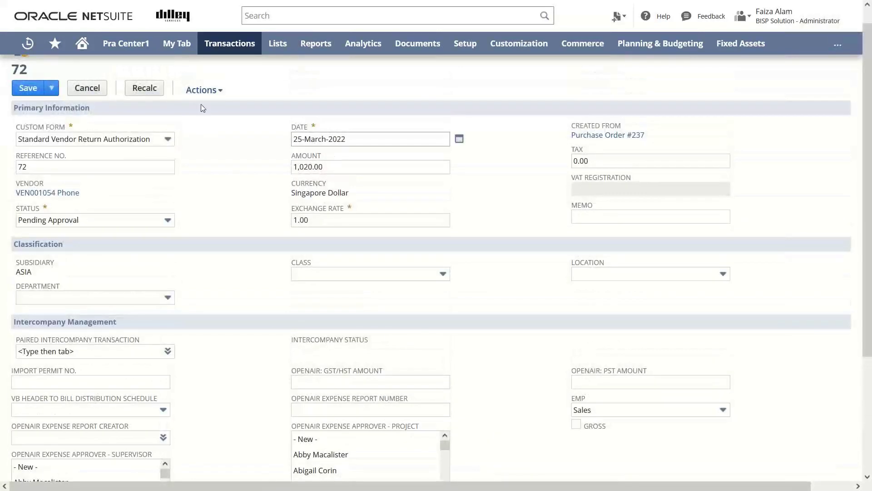
pyautogui.click(29, 88)
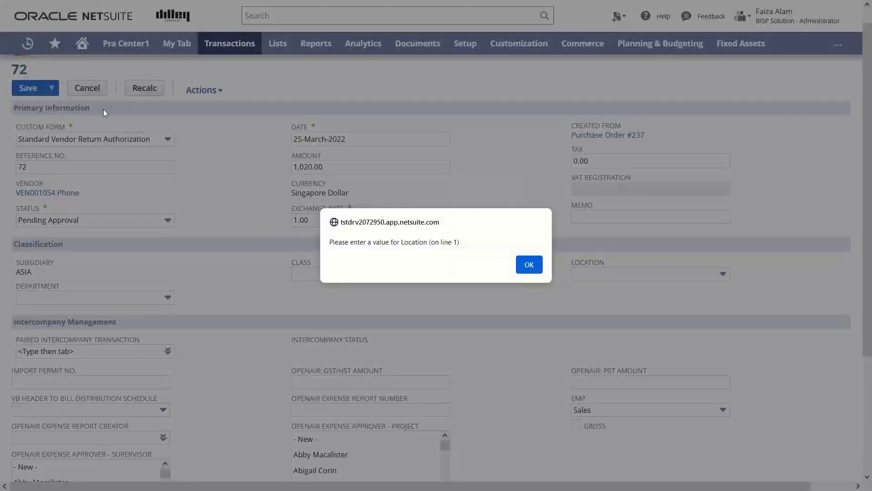
pyautogui.click(529, 264)
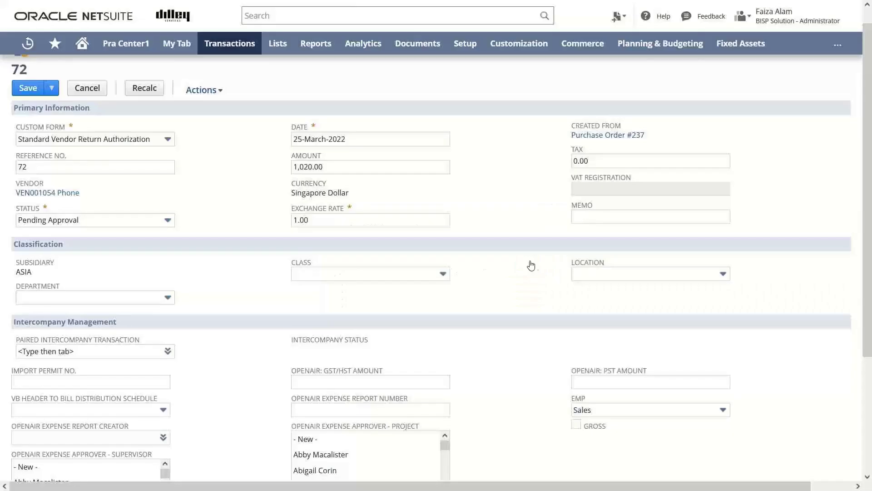
# Set the location of the ADSL2 Modem Router line to Asia and commit the line.
pyautogui.scroll(-3, 852, 324)
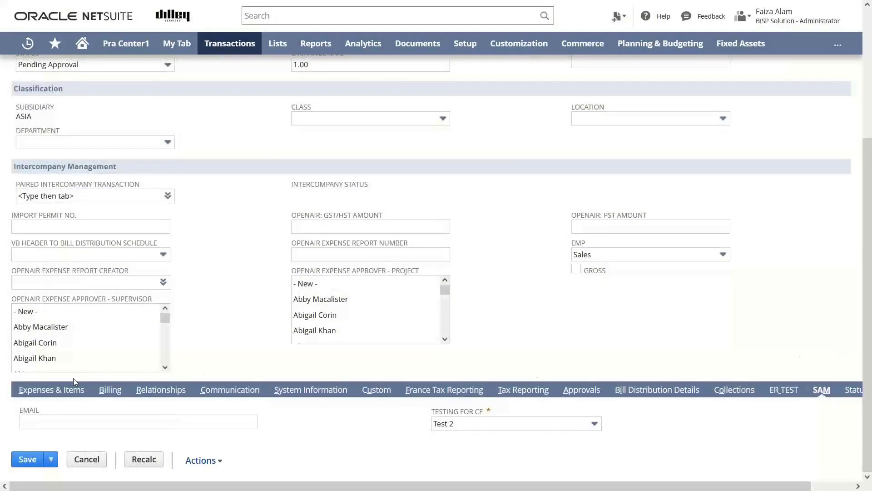
pyautogui.click(69, 390)
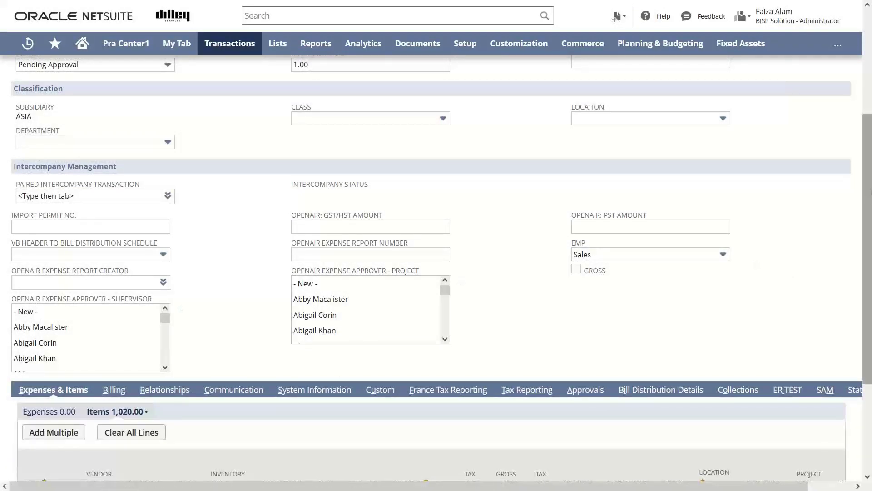
pyautogui.scroll(-3, 711, 355)
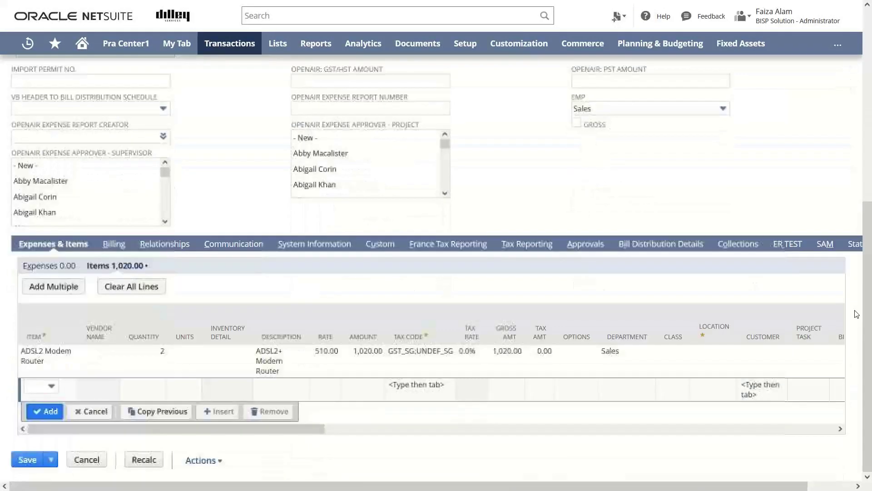
pyautogui.click(711, 354)
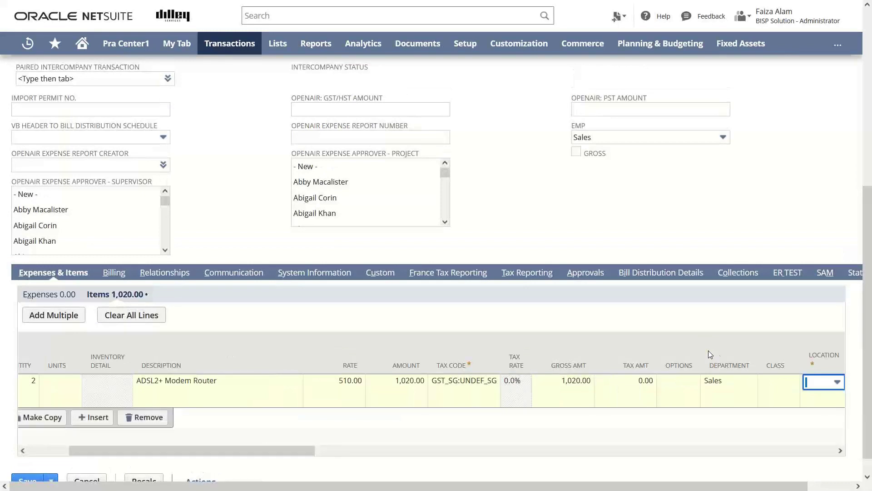
pyautogui.click(837, 381)
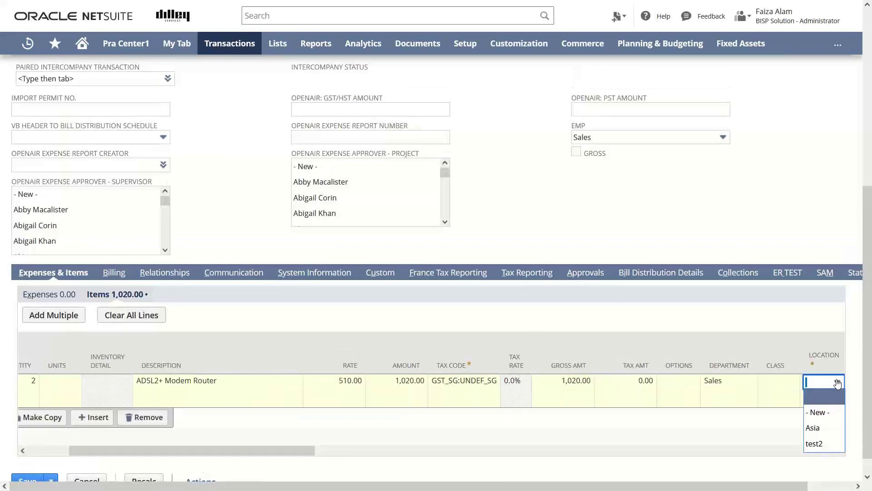
pyautogui.click(814, 427)
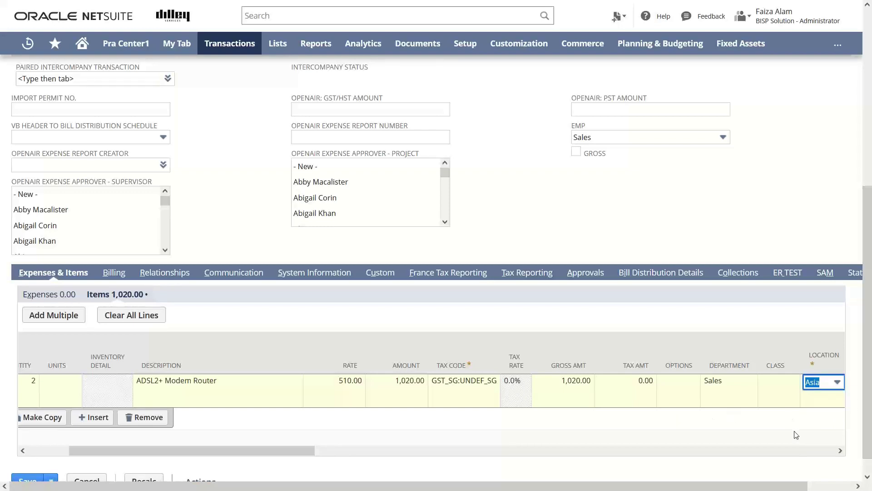
pyautogui.moveTo(264, 455); pyautogui.dragTo(225, 455)
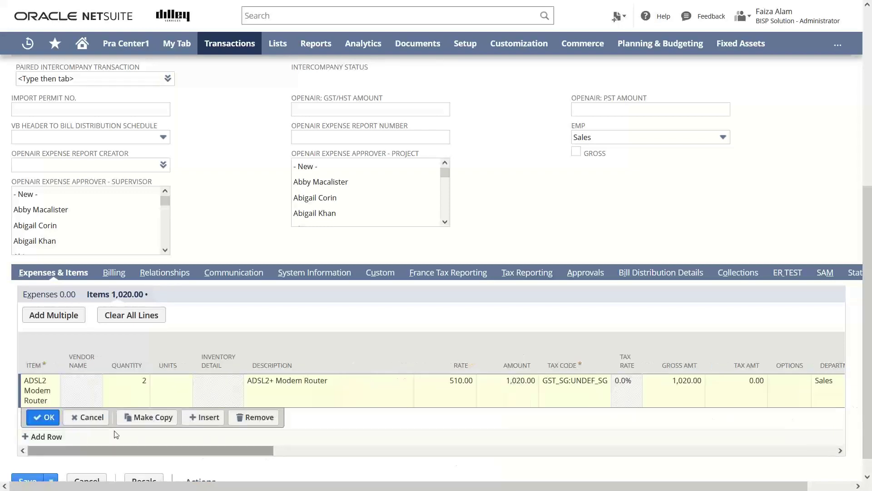
pyautogui.click(54, 414)
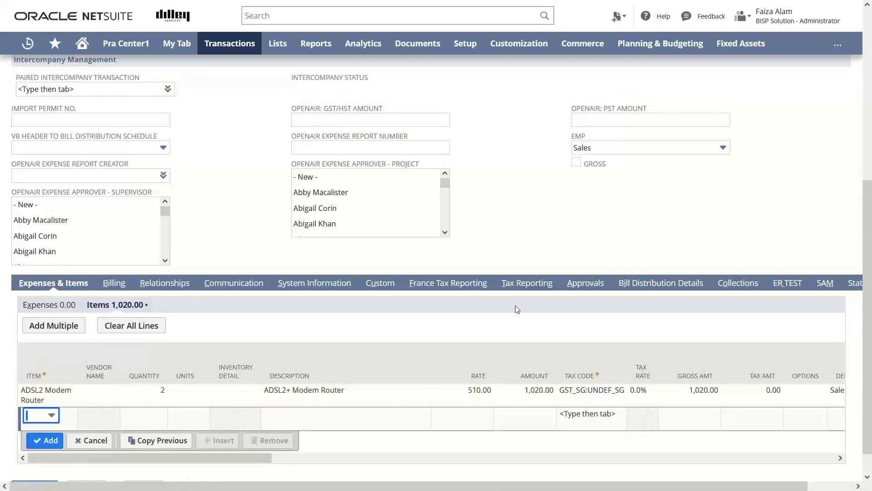
# Save the vendor return authorization.
pyautogui.click(864, 232)
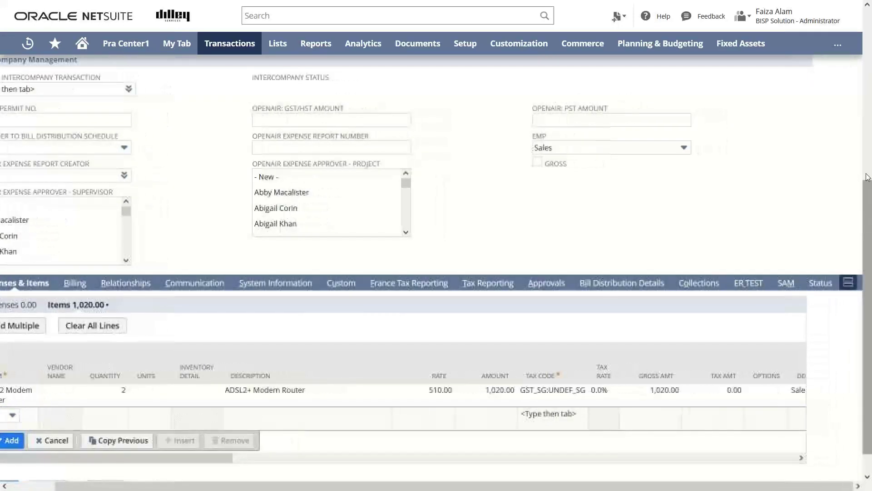
pyautogui.moveTo(866, 195); pyautogui.dragTo(853, 42)
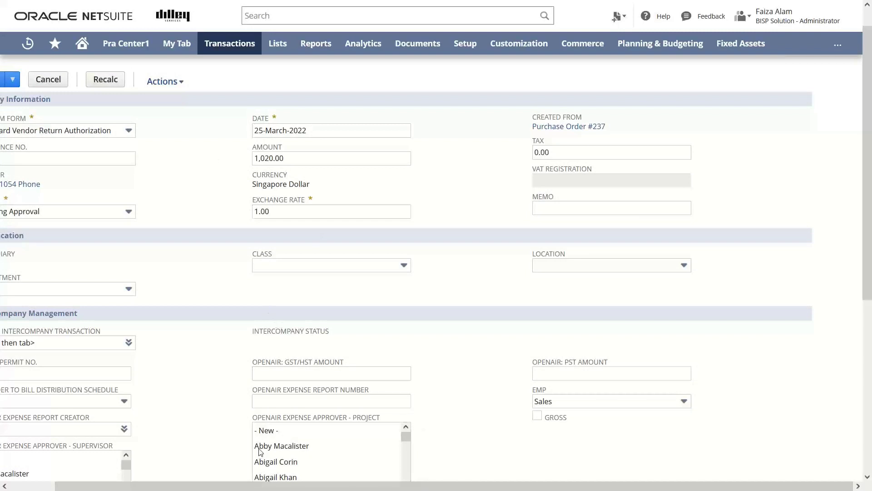
pyautogui.moveTo(243, 486); pyautogui.dragTo(197, 485)
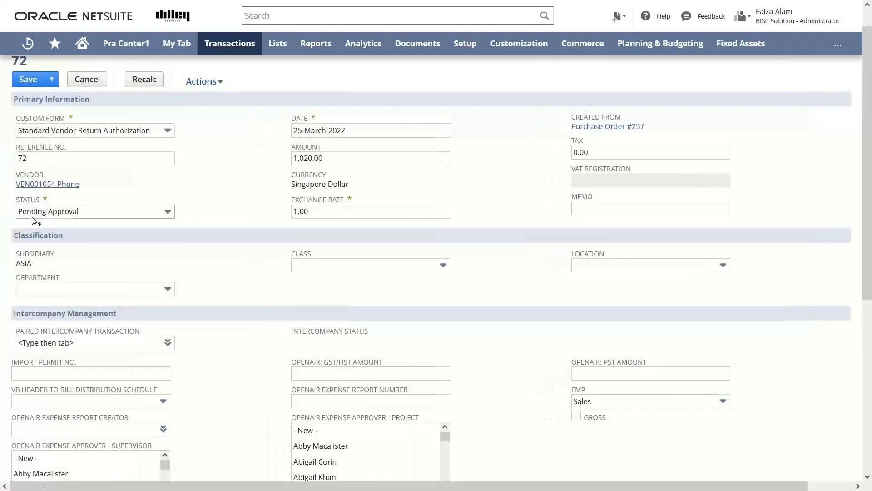
pyautogui.click(28, 84)
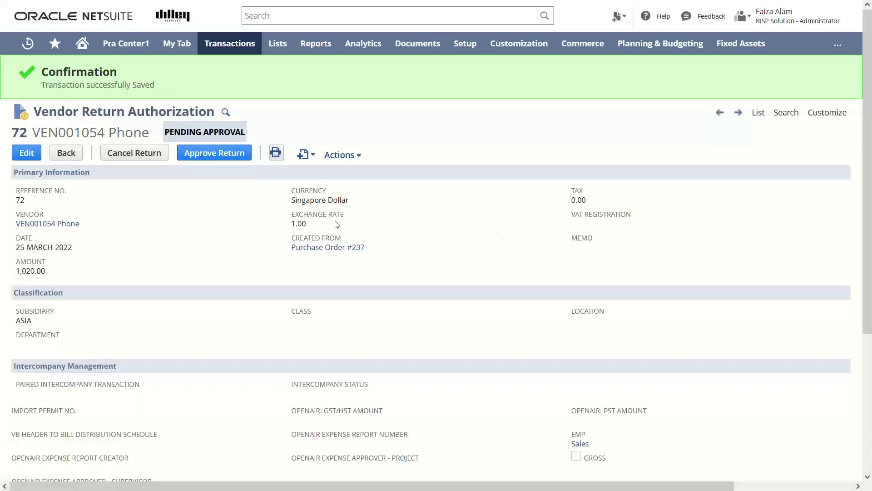
# Approve the vendor return authorization and review its item line.
pyautogui.click(236, 154)
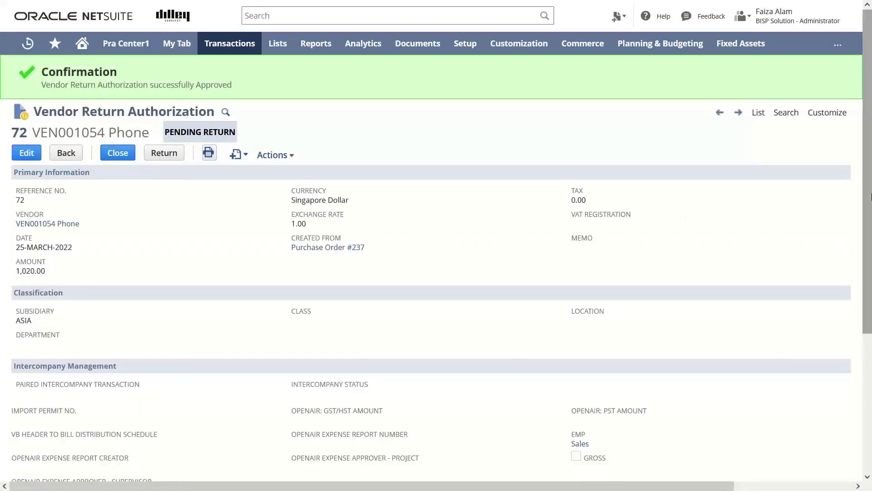
pyautogui.moveTo(869, 191); pyautogui.dragTo(870, 346)
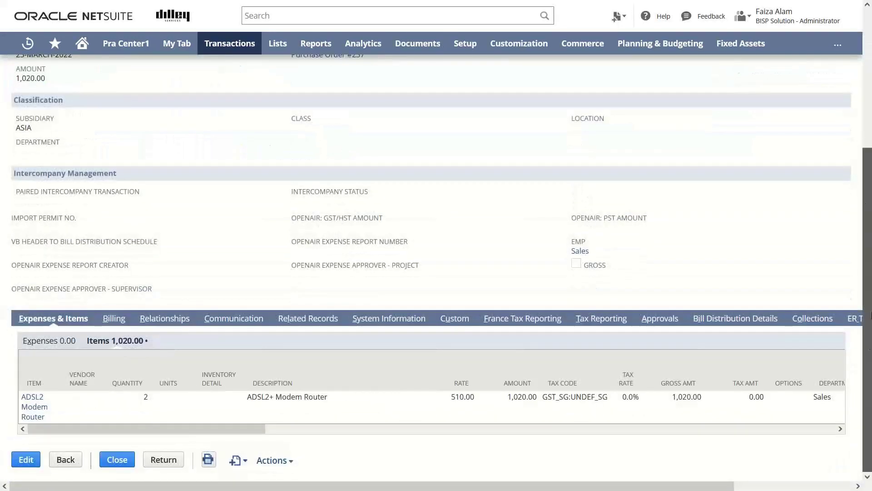
pyautogui.scroll(5, 792, 192)
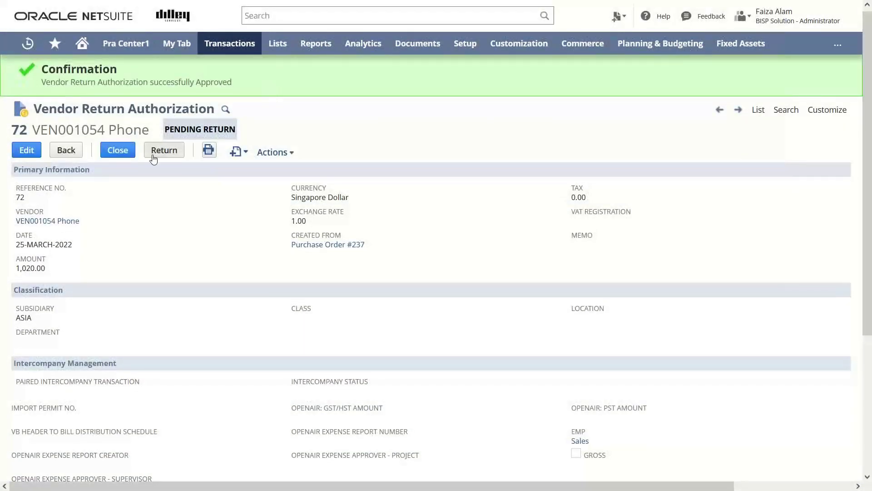
# Return the approved items by creating an item fulfillment from the authorization, and save it.
pyautogui.click(164, 150)
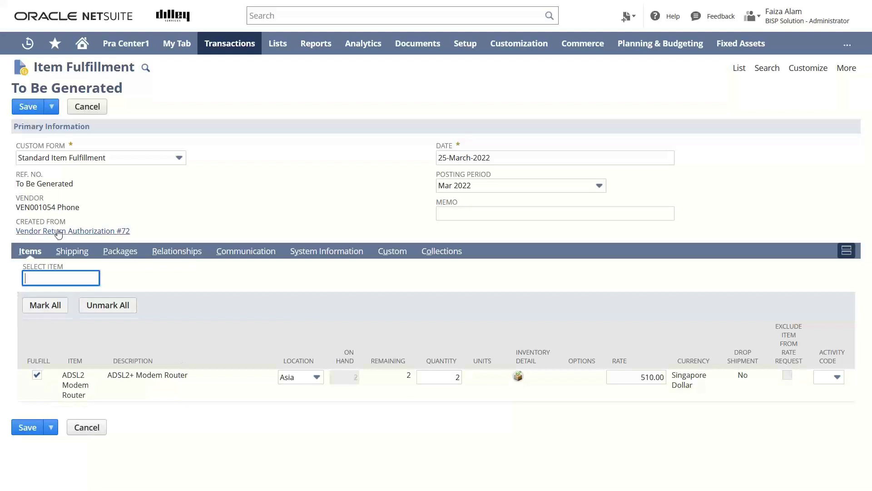
pyautogui.click(28, 109)
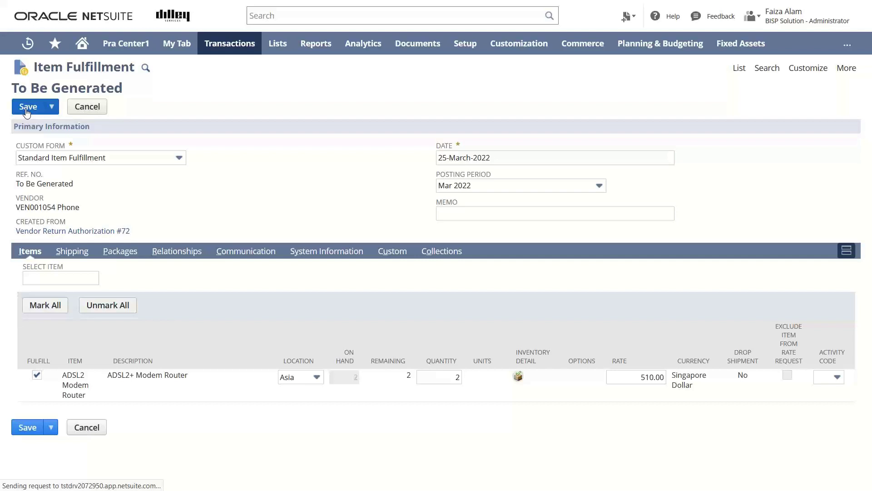
# Finish saving the item fulfillment, and refund the return by creating and saving a bill credit from the vendor return authorization.
pyautogui.click(27, 110)
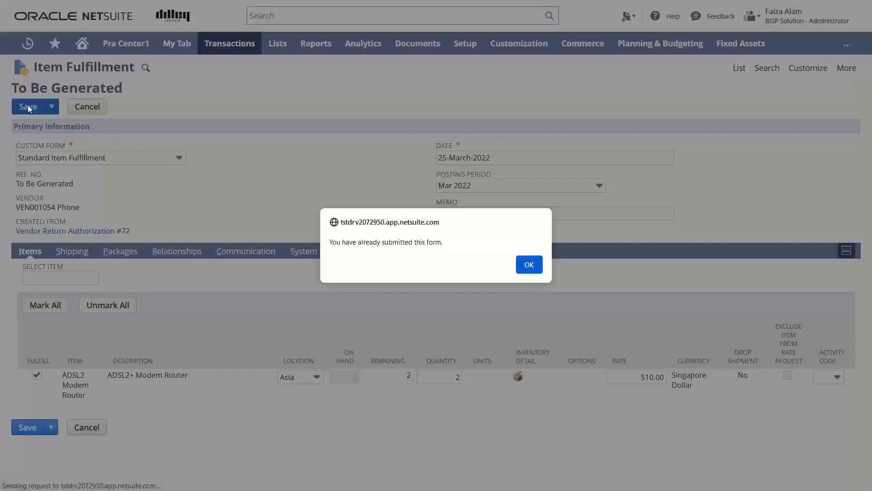
pyautogui.click(527, 266)
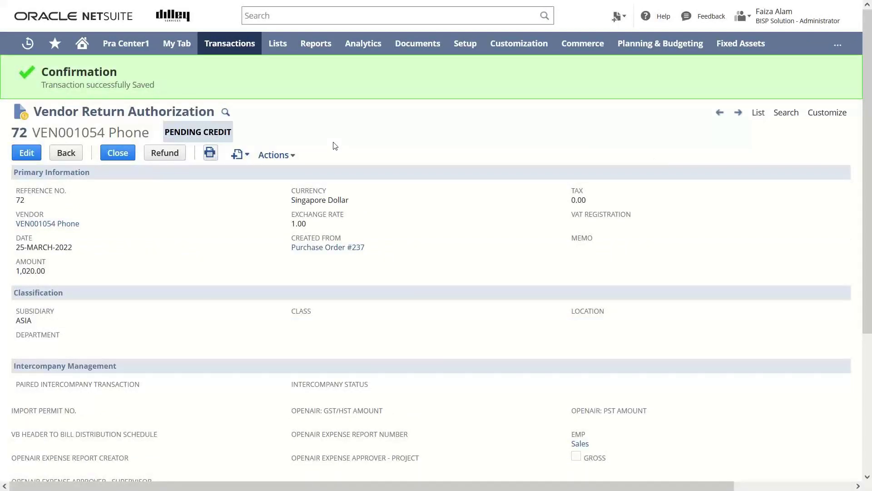
pyautogui.click(171, 158)
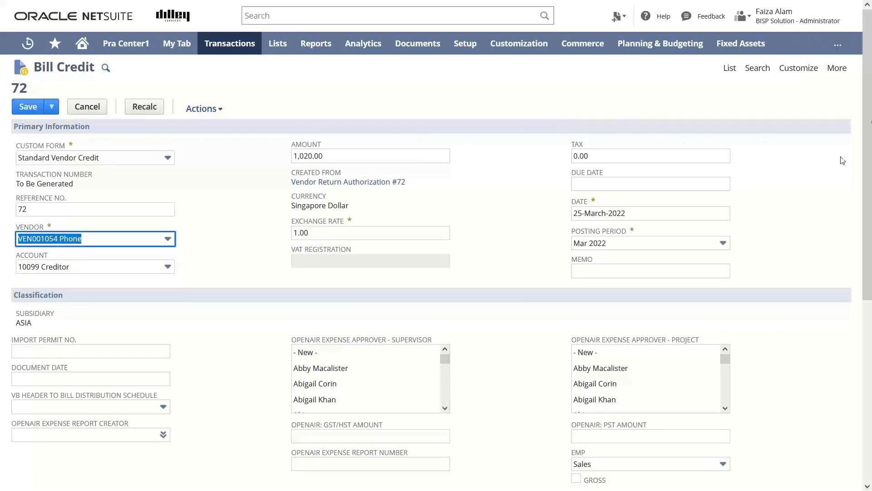
pyautogui.moveTo(865, 117); pyautogui.dragTo(867, 282)
pyautogui.scroll(5, 792, 148)
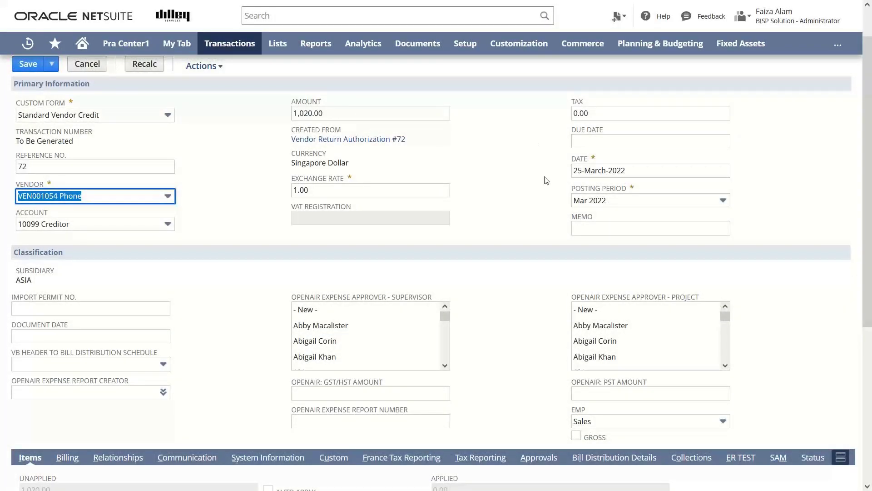
pyautogui.scroll(1, 870, 126)
pyautogui.scroll(1, 869, 126)
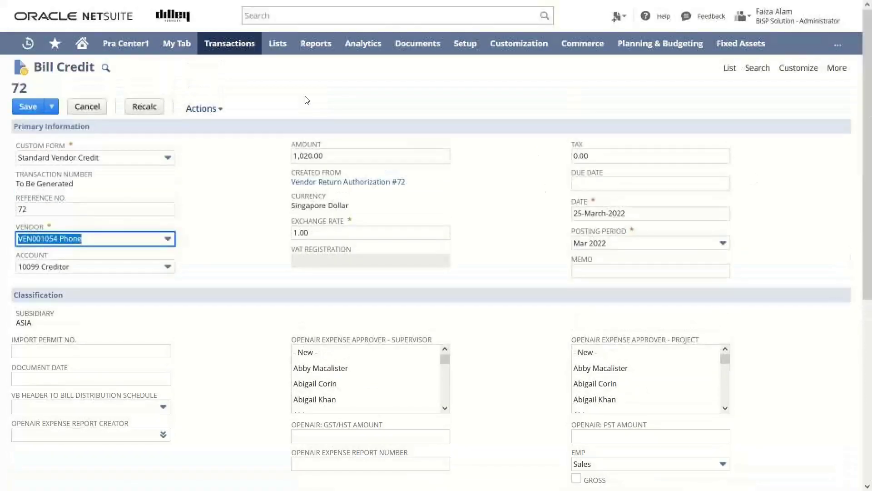
pyautogui.click(23, 109)
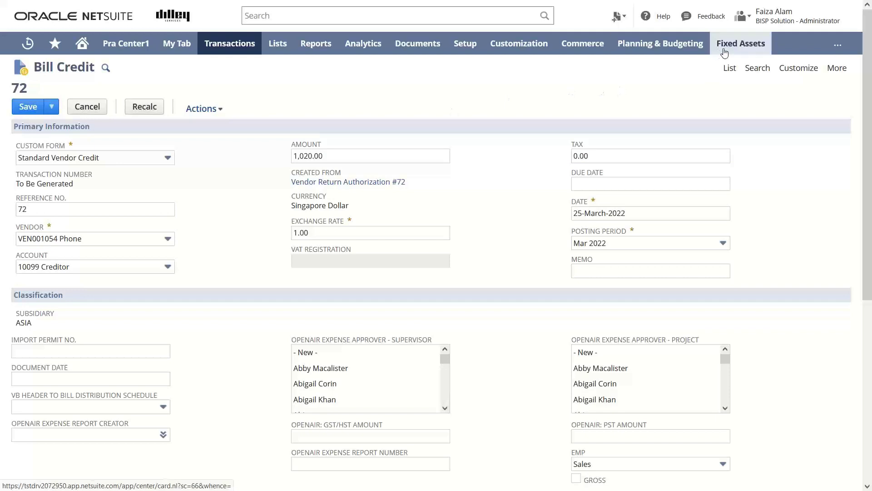
pyautogui.moveTo(744, 45)
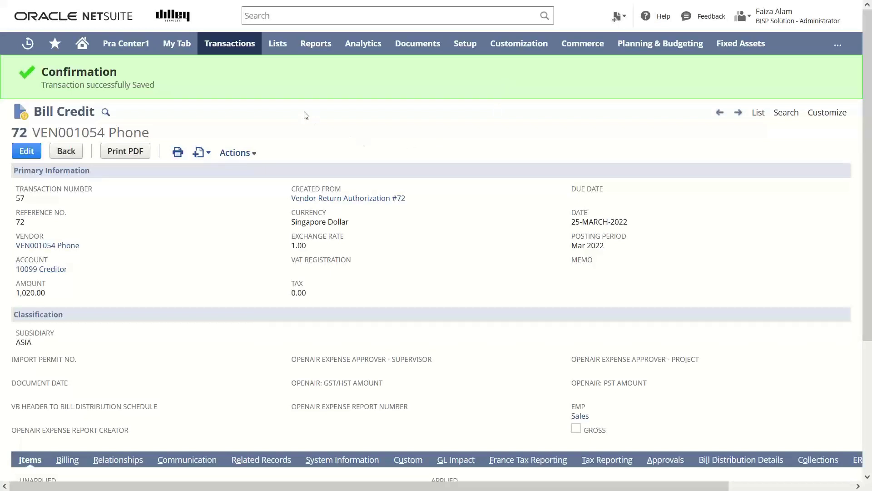
# Start a new vendor return authorization without a source purchase order, using the Standard Vendor Return Authorization form.
pyautogui.moveTo(236, 46)
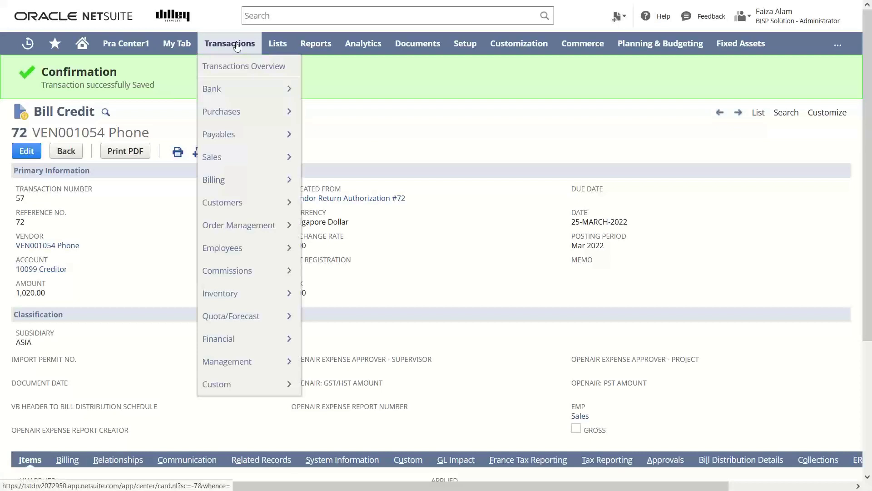
pyautogui.moveTo(255, 136)
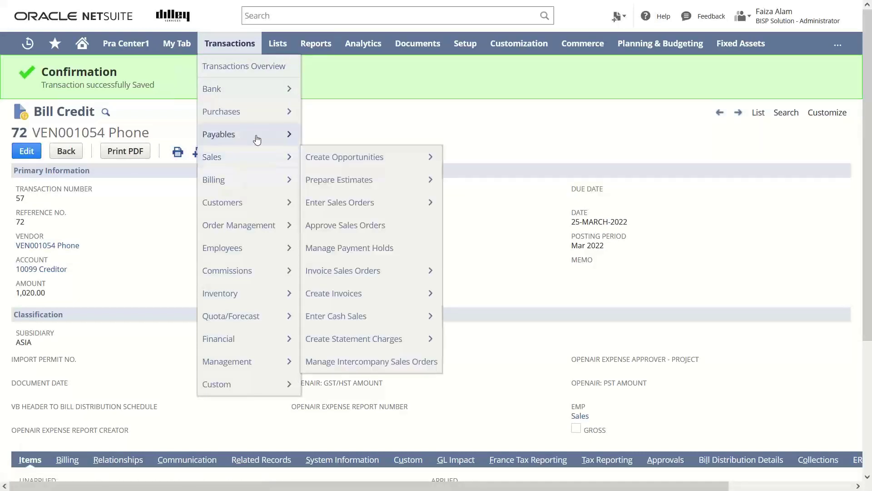
pyautogui.moveTo(263, 117)
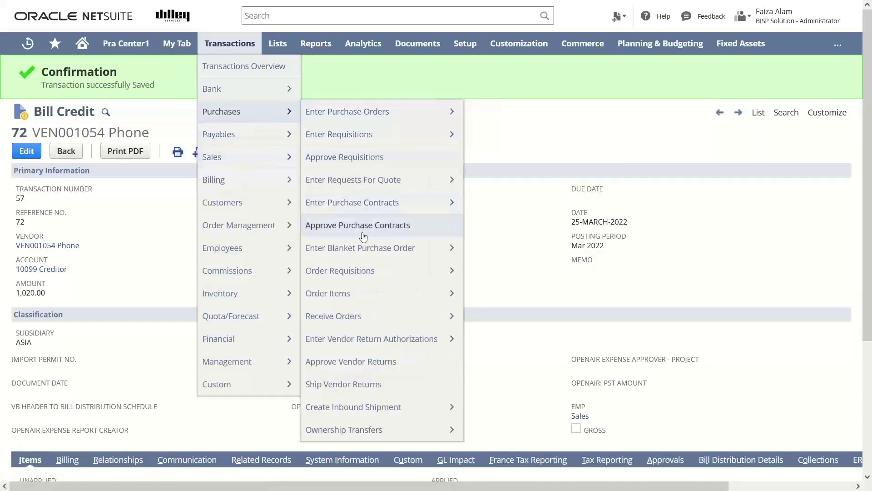
pyautogui.moveTo(368, 348)
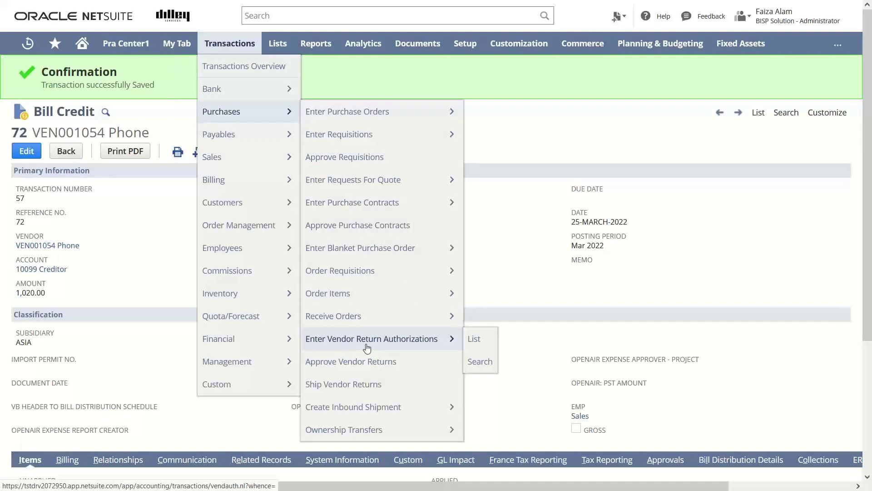
pyautogui.click(368, 349)
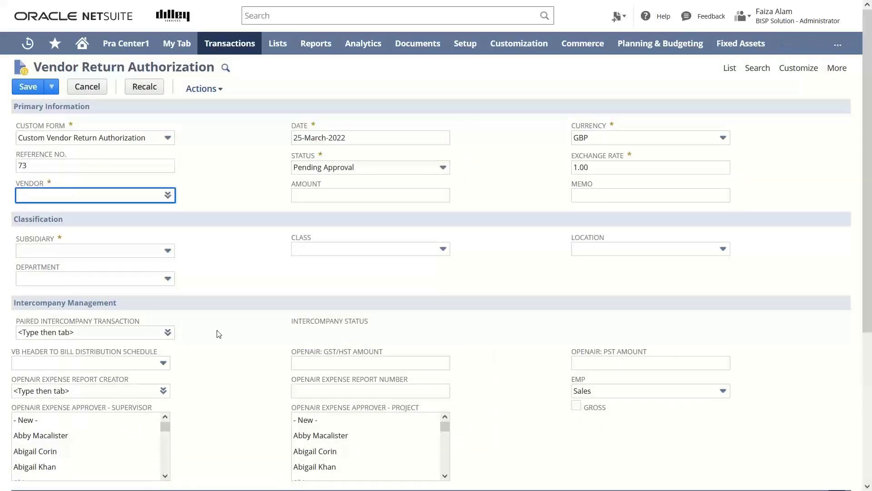
pyautogui.click(166, 138)
pyautogui.click(145, 168)
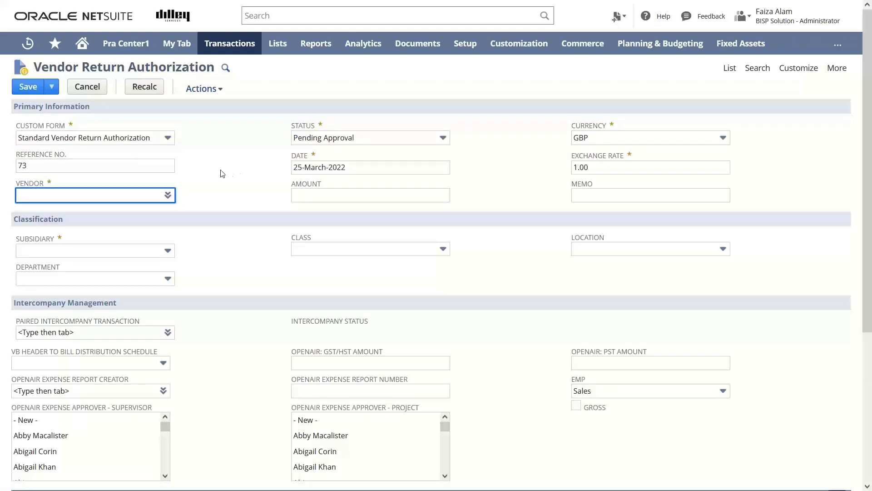
# Choose Dell UK from the vendor list as the vendor of the new return authorization.
pyautogui.click(168, 194)
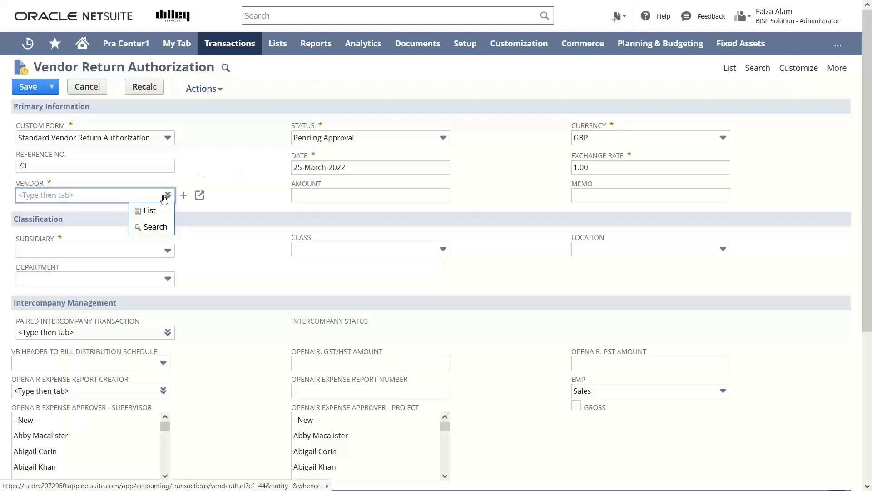
pyautogui.click(154, 211)
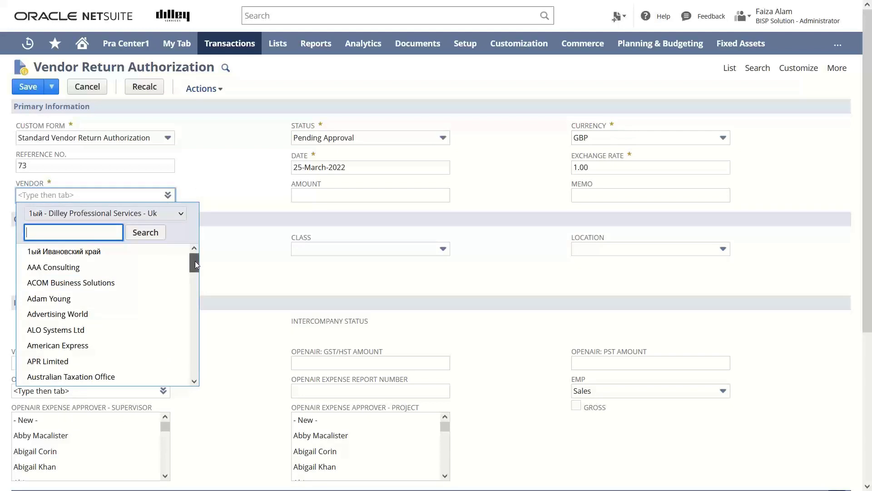
pyautogui.moveTo(195, 260); pyautogui.dragTo(190, 361)
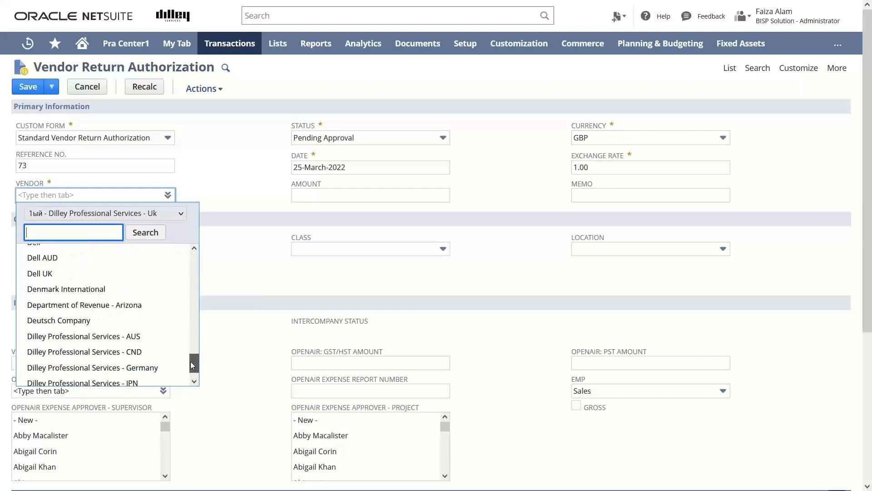
pyautogui.click(151, 277)
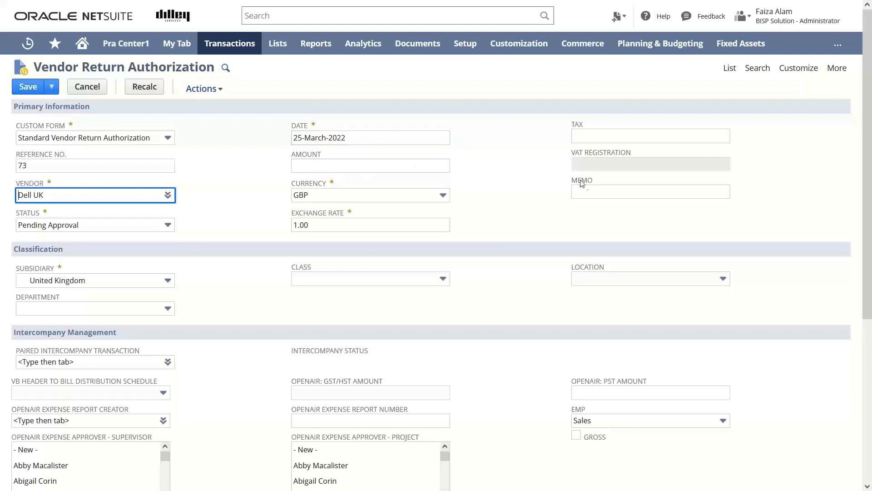
pyautogui.scroll(-2, 866, 245)
pyautogui.scroll(-3, 865, 245)
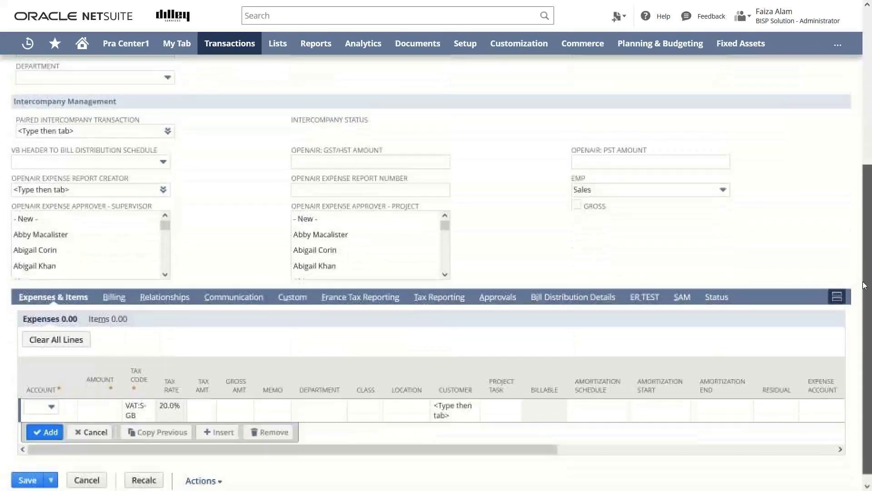
pyautogui.scroll(5, 867, 208)
pyautogui.scroll(-3, 870, 174)
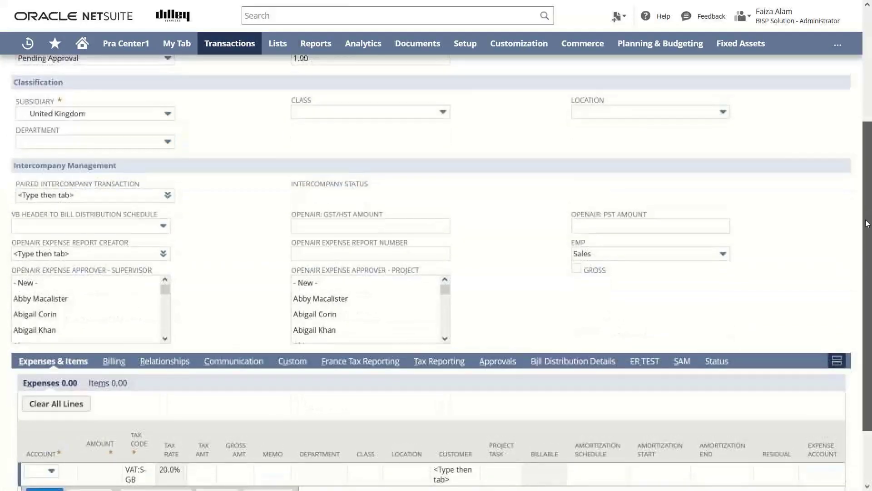
pyautogui.scroll(4, 868, 172)
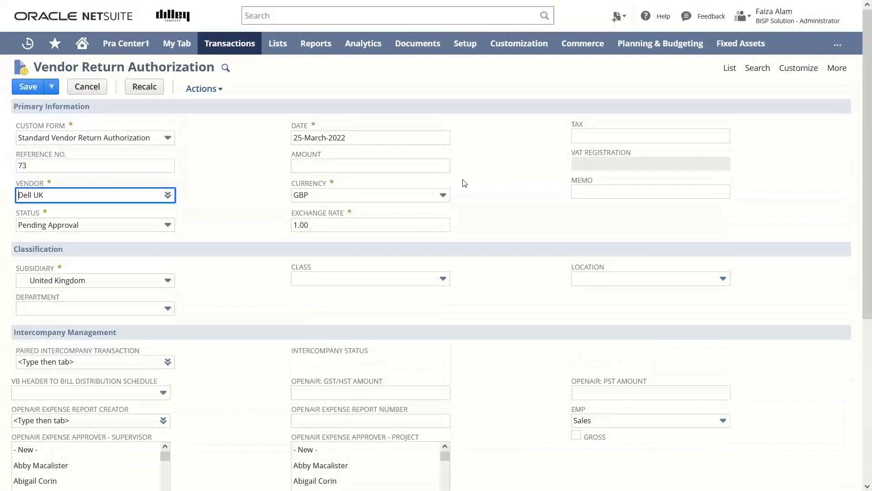
pyautogui.moveTo(203, 199)
pyautogui.scroll(-5, 868, 119)
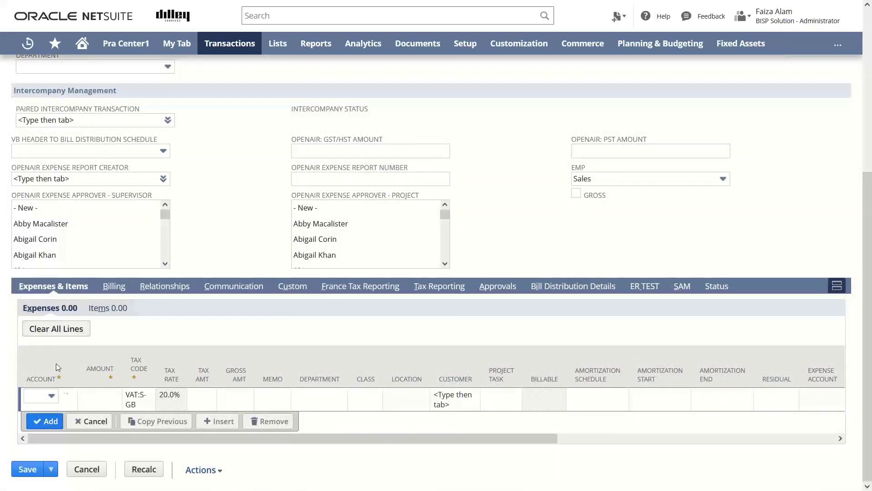
pyautogui.click(47, 400)
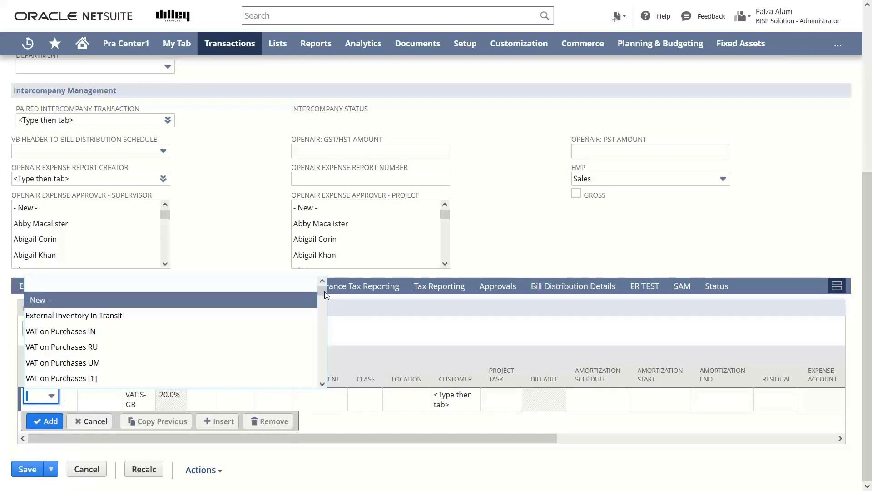
pyautogui.moveTo(325, 290)
pyautogui.mouseDown()
pyautogui.moveTo(320, 316)
pyautogui.moveTo(320, 303)
pyautogui.mouseUp()
pyautogui.click(357, 324)
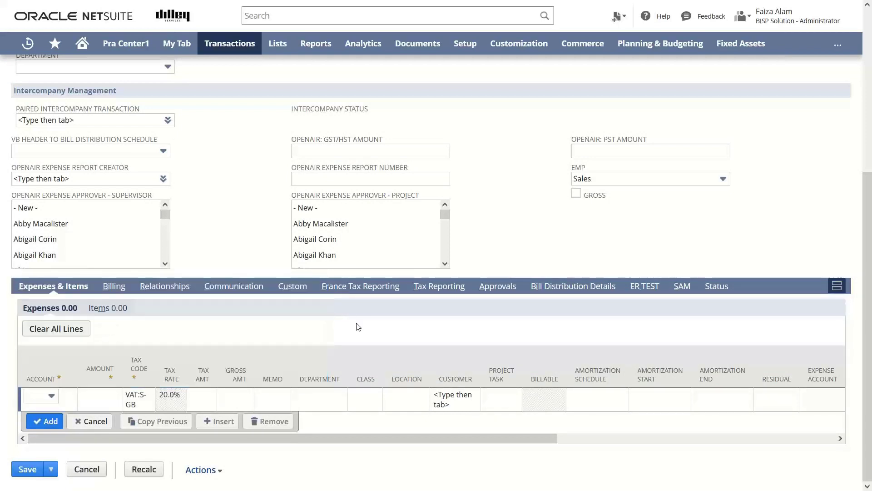
# Select 20V Cordless Drill as the item on the first item line of the return authorization.
pyautogui.click(94, 310)
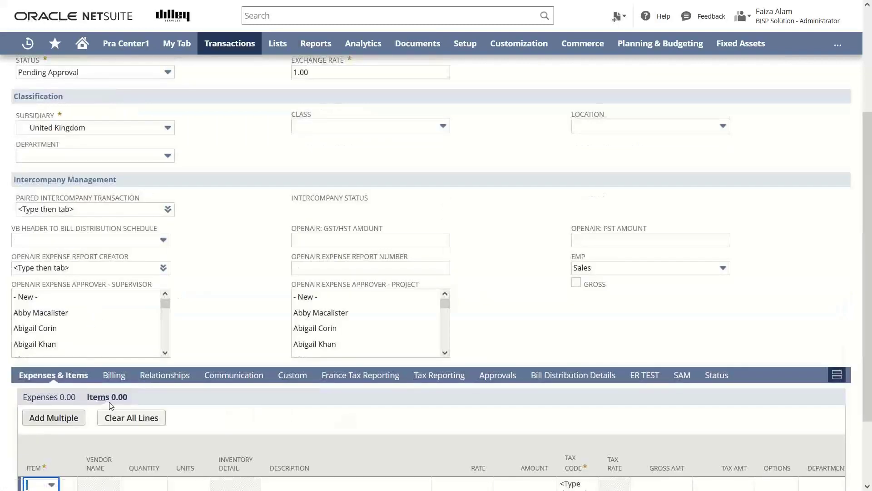
pyautogui.moveTo(867, 189); pyautogui.dragTo(866, 248)
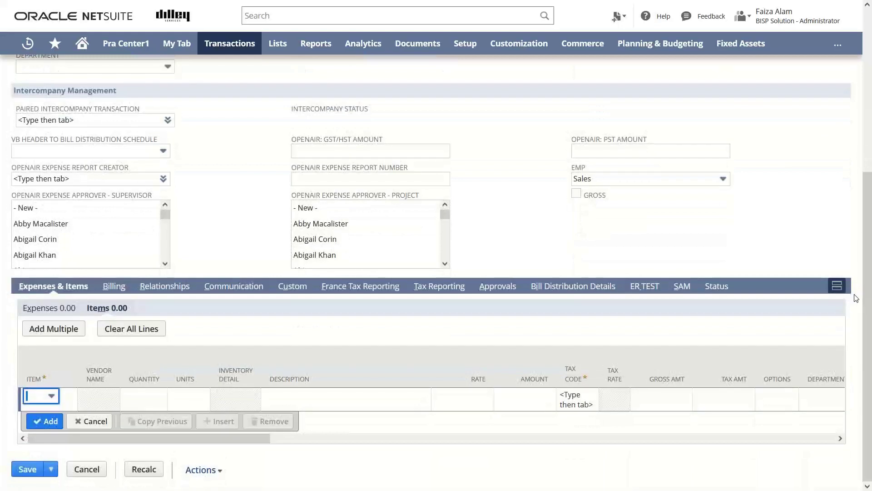
pyautogui.click(51, 395)
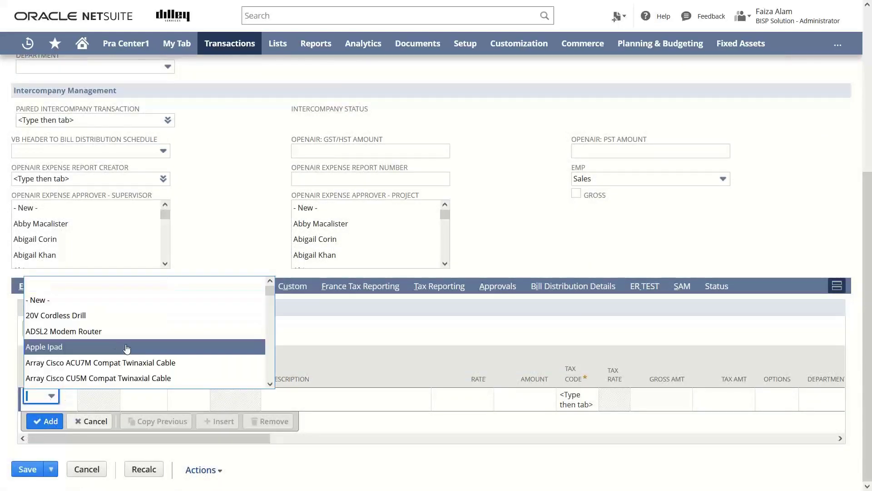
pyautogui.click(175, 318)
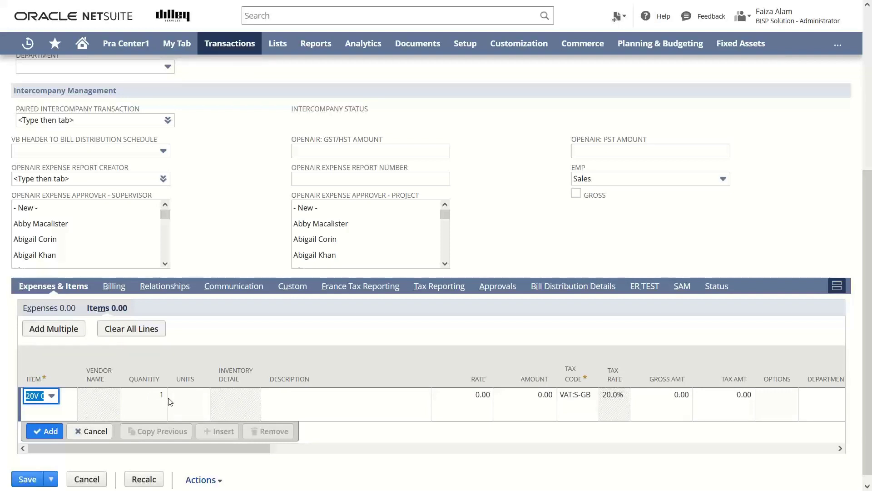
# Set the rate of the 20V Cordless Drill line to 2,000.00.
pyautogui.click(495, 399)
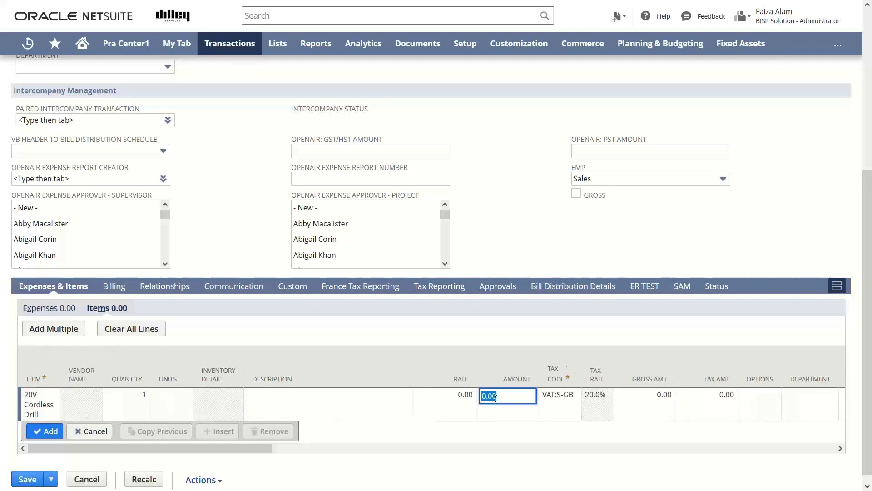
pyautogui.click(462, 398)
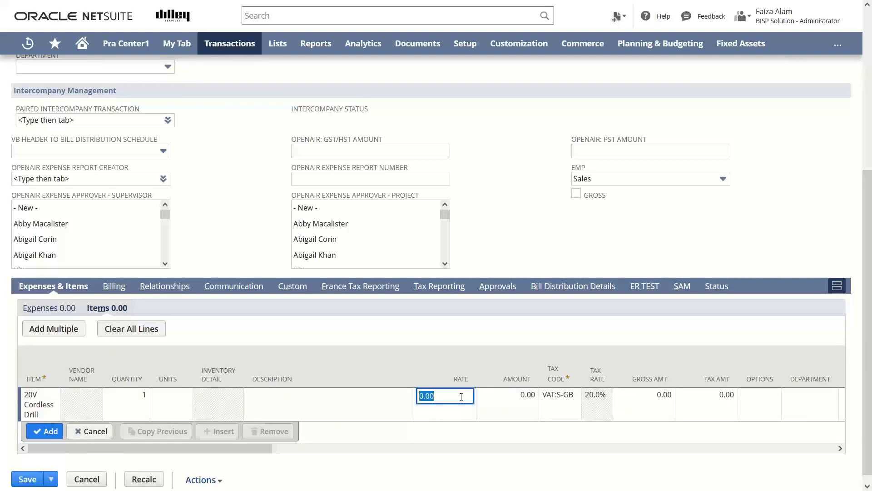
pyautogui.write('1')
pyautogui.write('200')
pyautogui.write('0')
pyautogui.click(527, 402)
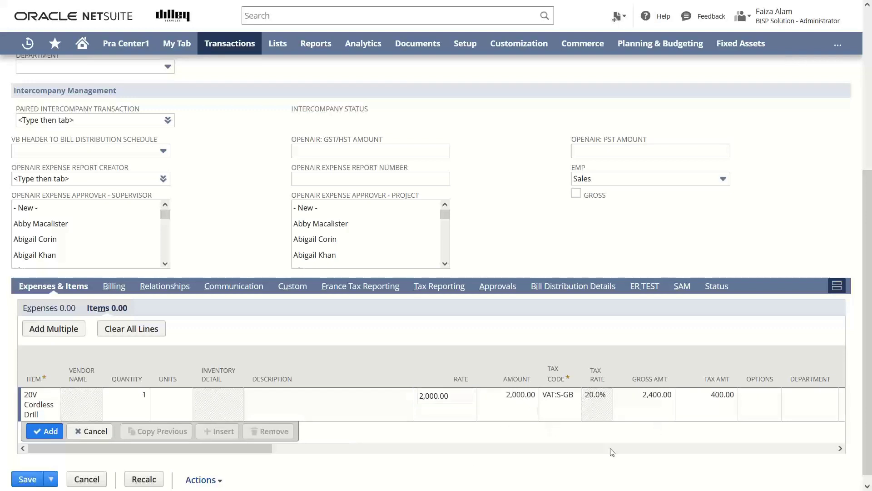
# Set the location of the 20V Cordless Drill line to 05 UK Warehouse.
pyautogui.moveTo(253, 453); pyautogui.dragTo(432, 447)
pyautogui.click(413, 400)
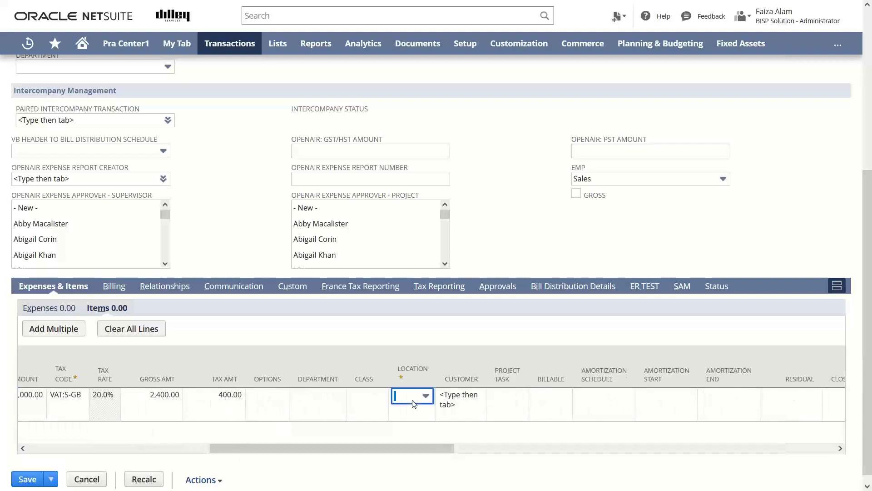
pyautogui.click(424, 398)
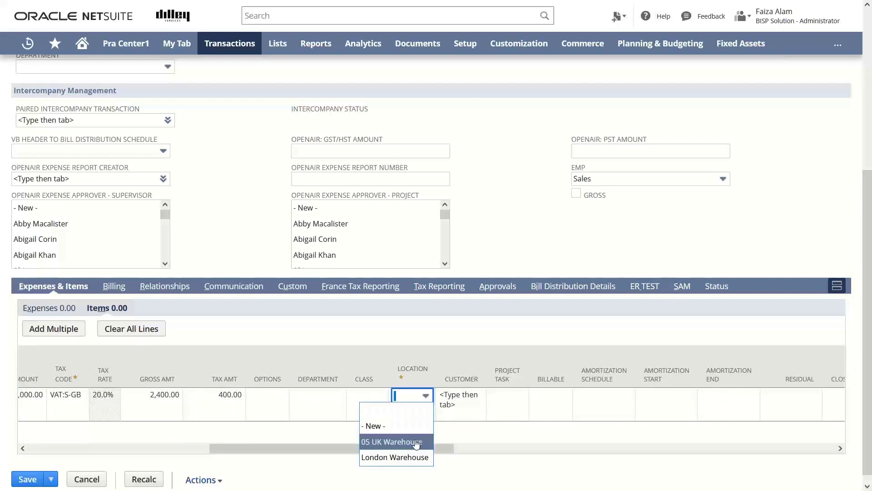
pyautogui.click(417, 441)
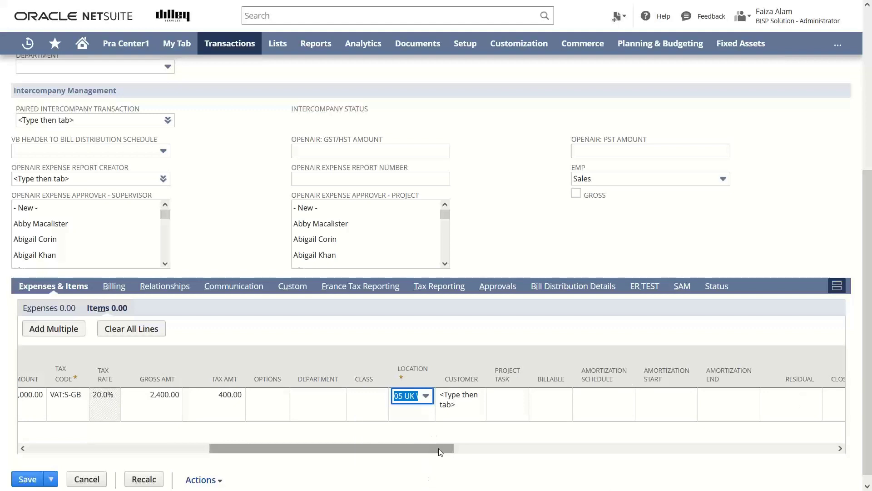
pyautogui.moveTo(437, 448); pyautogui.dragTo(317, 460)
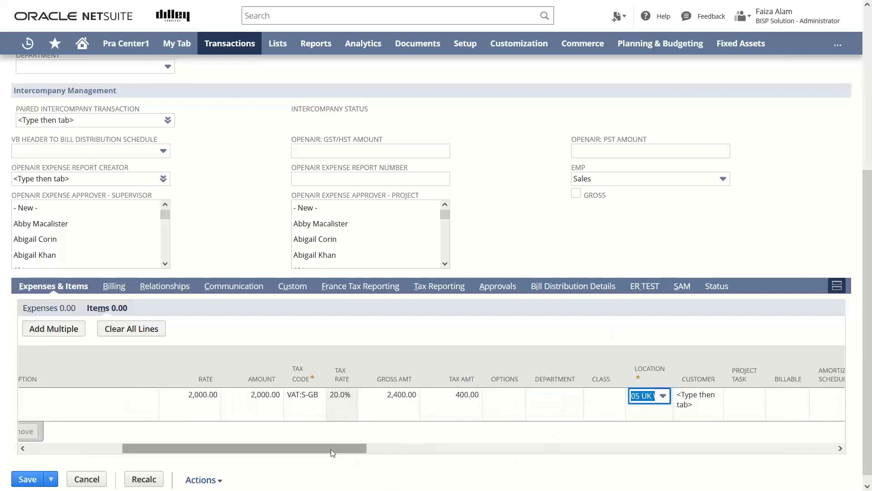
pyautogui.moveTo(229, 446); pyautogui.dragTo(126, 448)
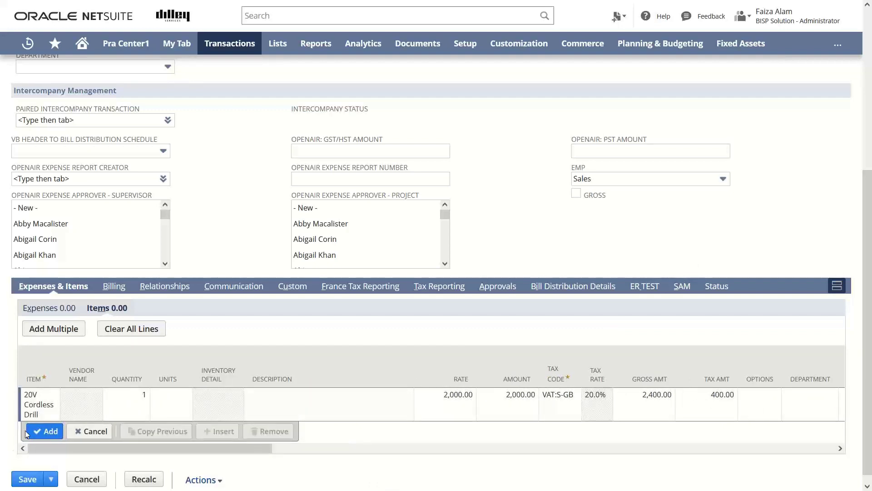
# Add the 20V Cordless Drill line to the return and set the Testing for CF field to Test 2.
pyautogui.click(46, 430)
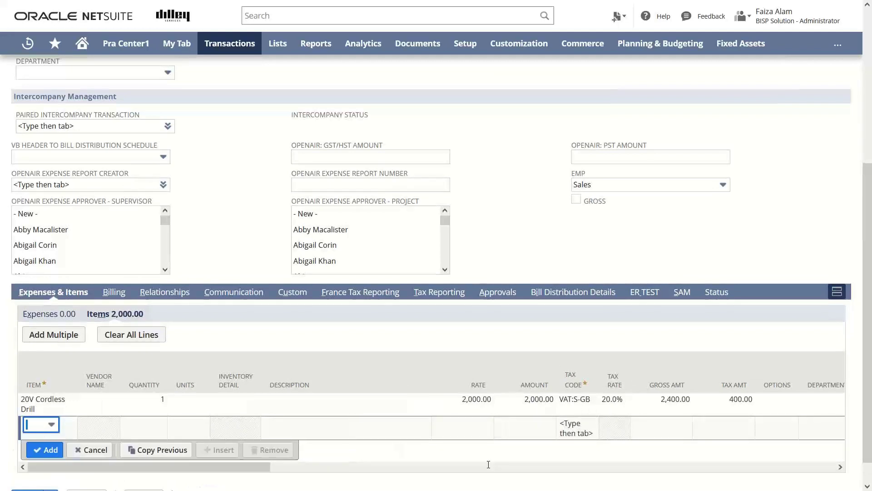
pyautogui.click(681, 292)
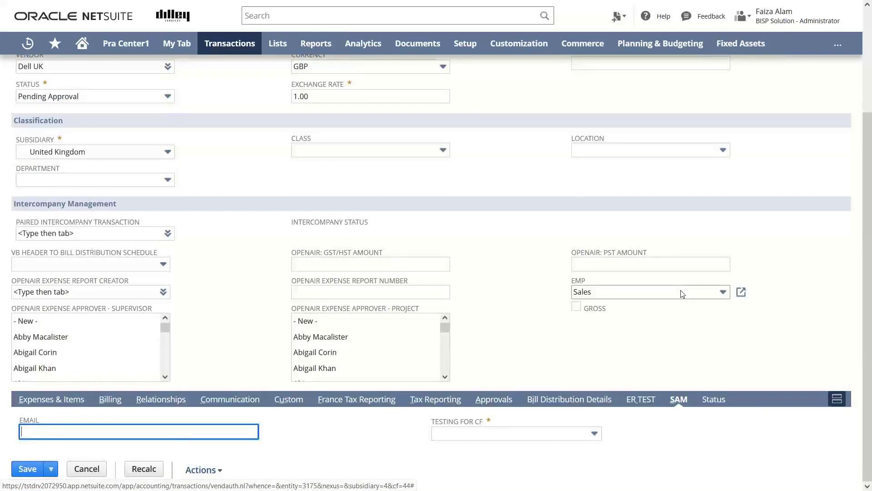
pyautogui.click(594, 433)
pyautogui.click(530, 405)
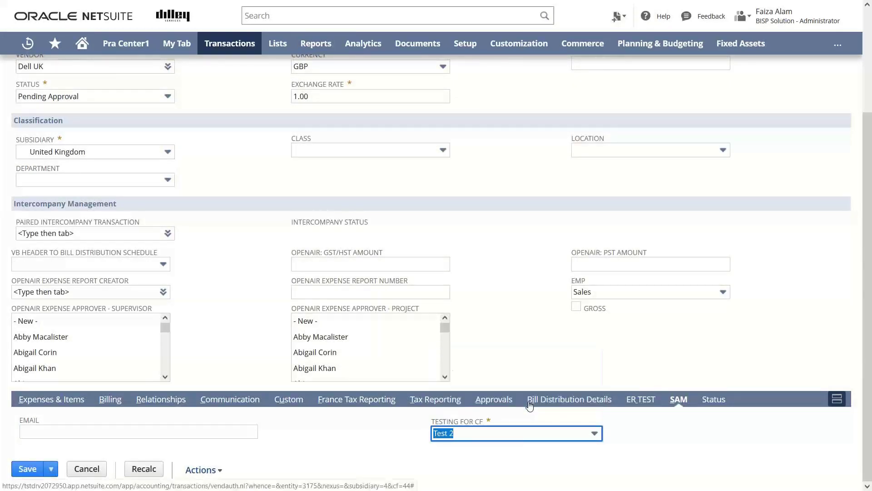
# Set the return's custom fields LNT_QUALTIY to PASSED and Product Quality to Very Good.
pyautogui.click(291, 399)
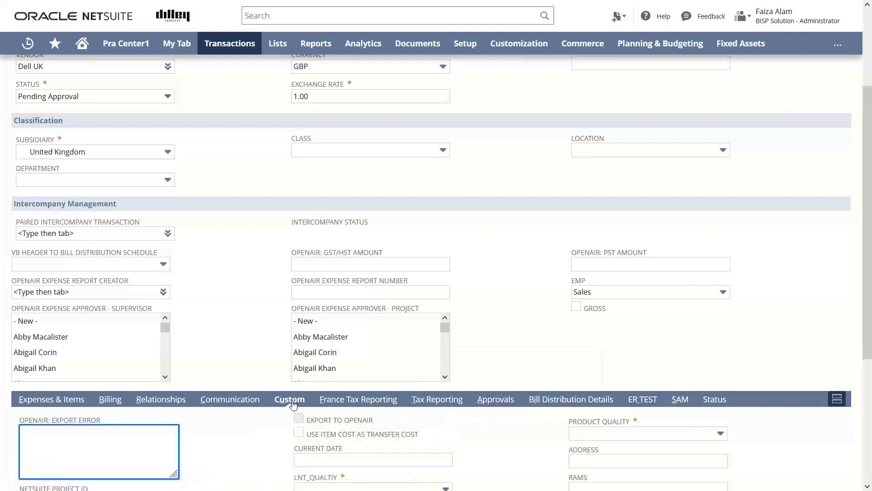
pyautogui.scroll(-4, 868, 236)
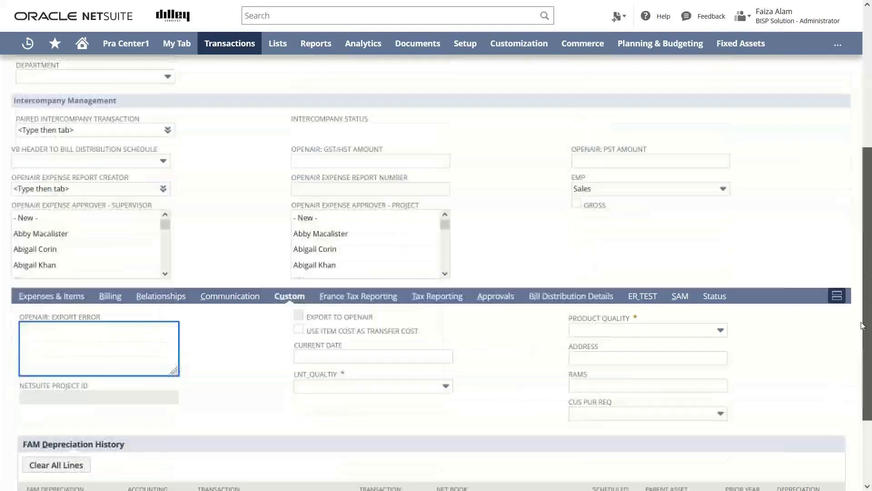
pyautogui.click(445, 330)
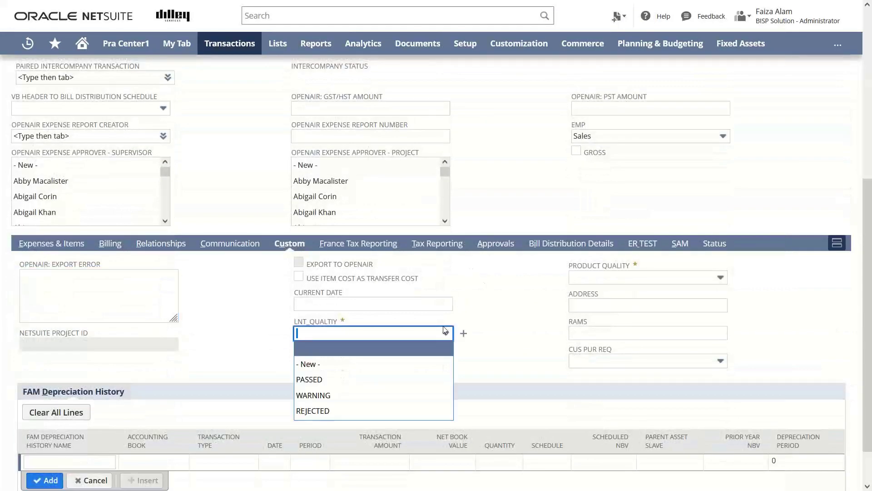
pyautogui.click(397, 380)
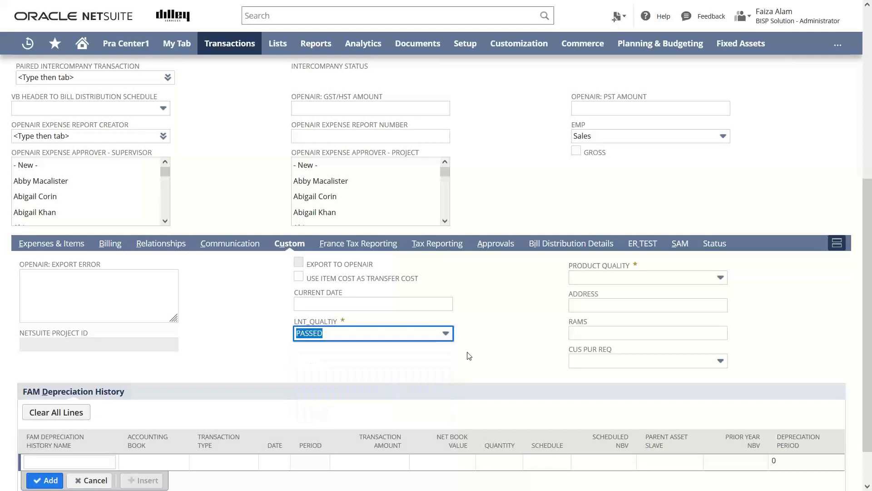
pyautogui.click(721, 277)
pyautogui.click(676, 323)
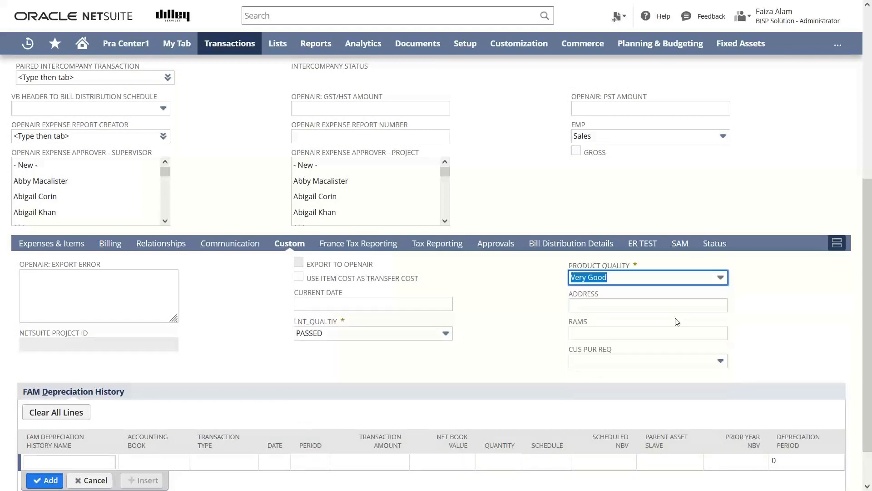
# Enter the memo "Individual Vendor Return Authorization" in the primary information and save the return authorization.
pyautogui.moveTo(869, 256); pyautogui.dragTo(869, 96)
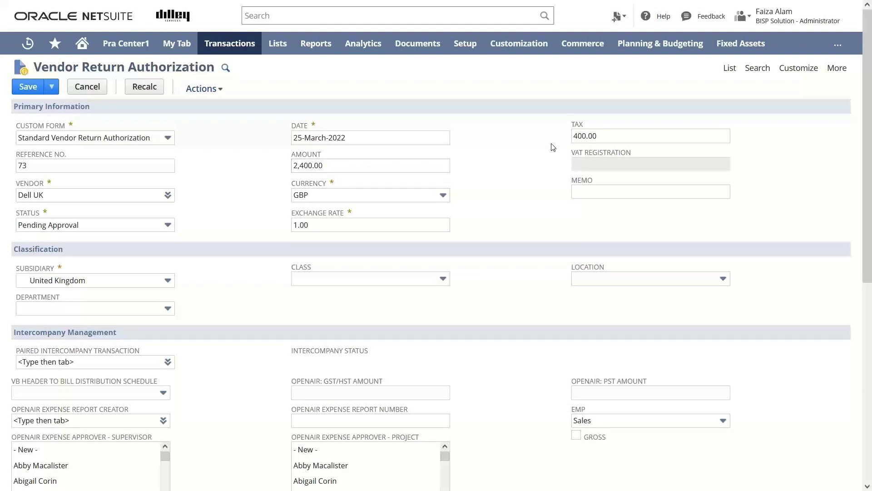
pyautogui.moveTo(863, 176); pyautogui.dragTo(870, 155)
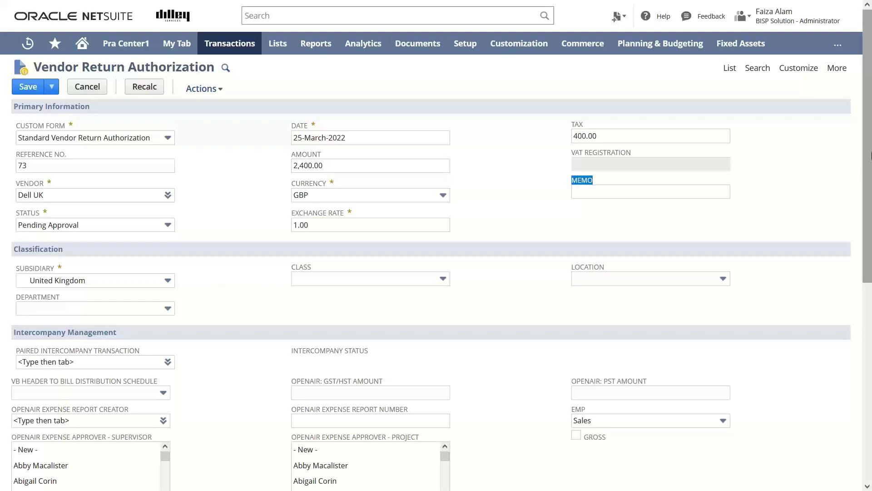
pyautogui.click(770, 190)
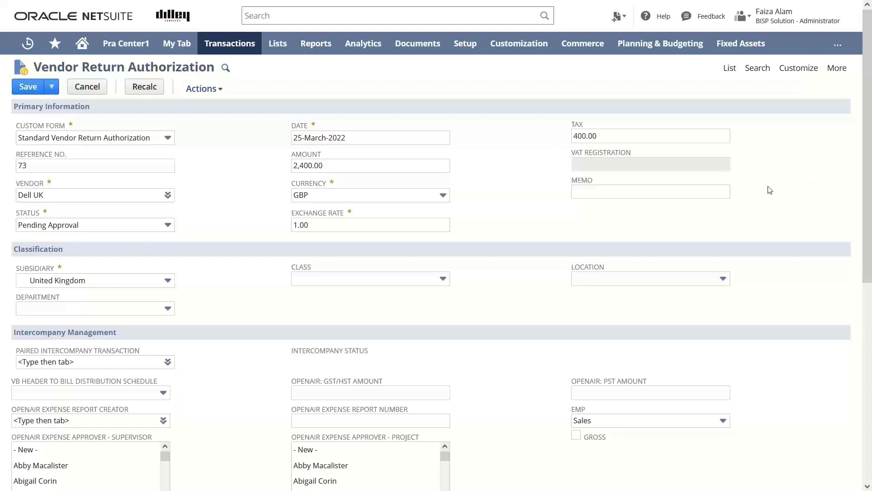
pyautogui.click(575, 189)
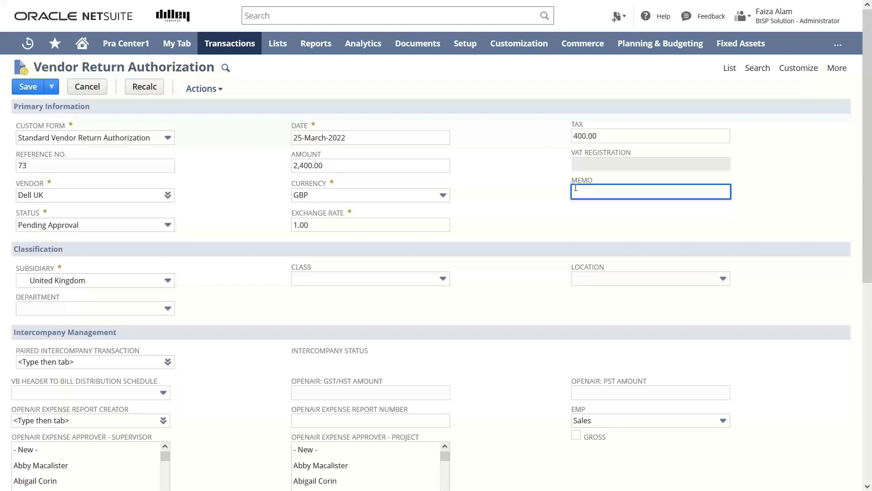
pyautogui.write('Indi')
pyautogui.press('BackSpace')
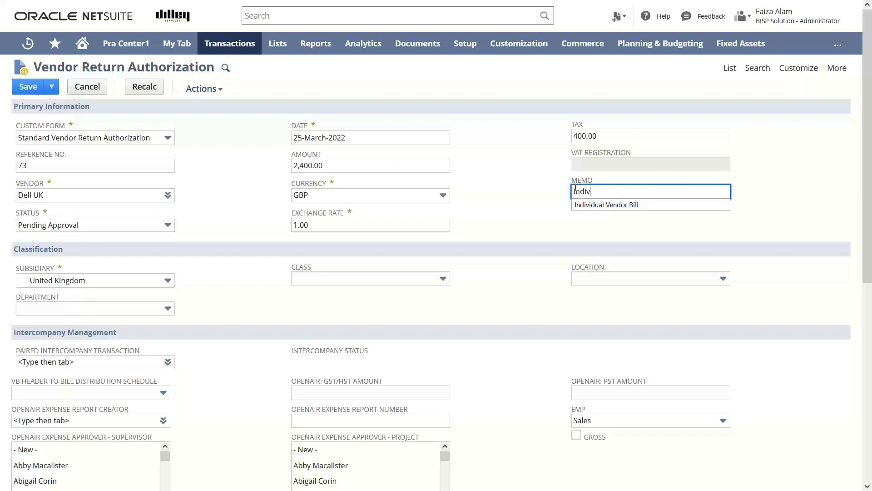
pyautogui.write('i')
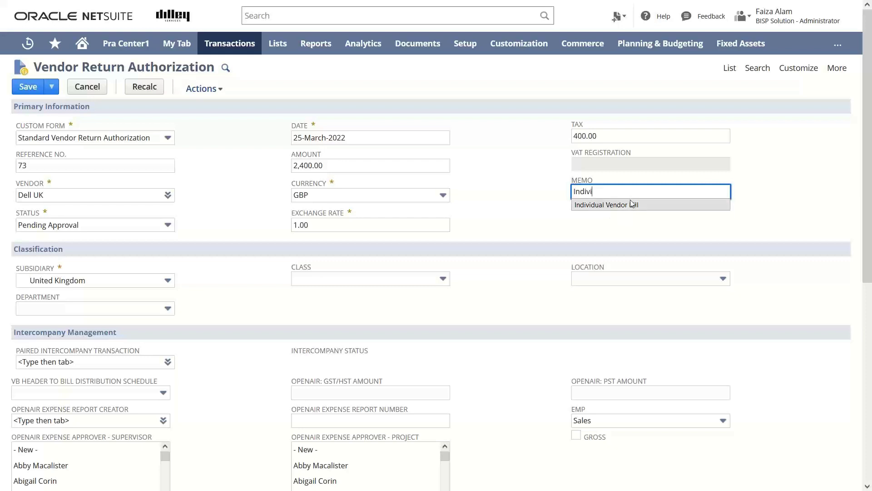
pyautogui.click(631, 200)
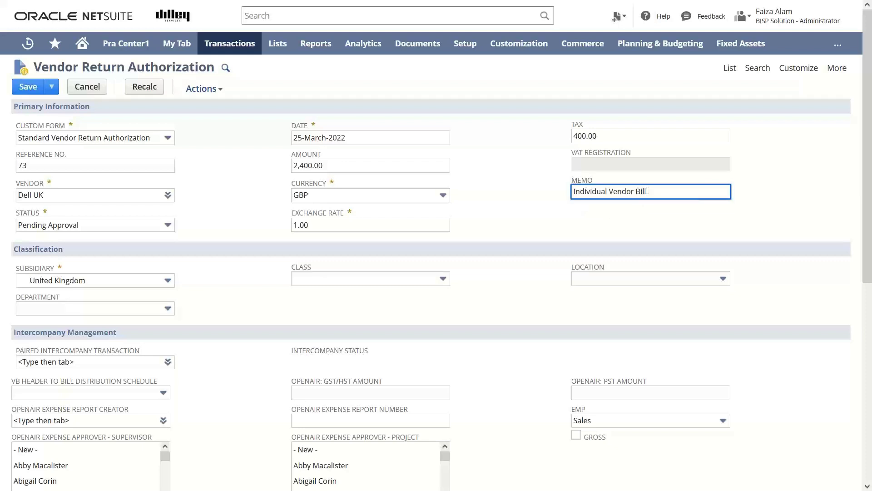
pyautogui.press('BackSpace')
pyautogui.press('BackSpace')
pyautogui.press('BackSpace')
pyautogui.press('BackSpace')
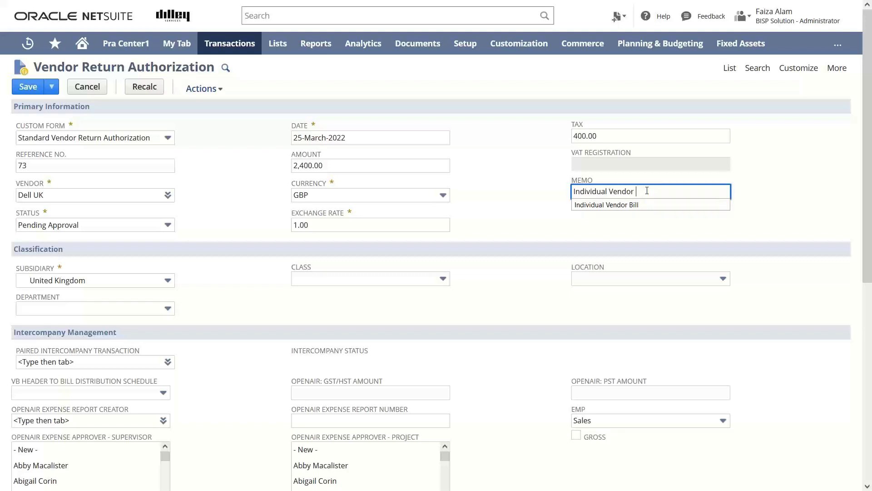
pyautogui.write('Return A')
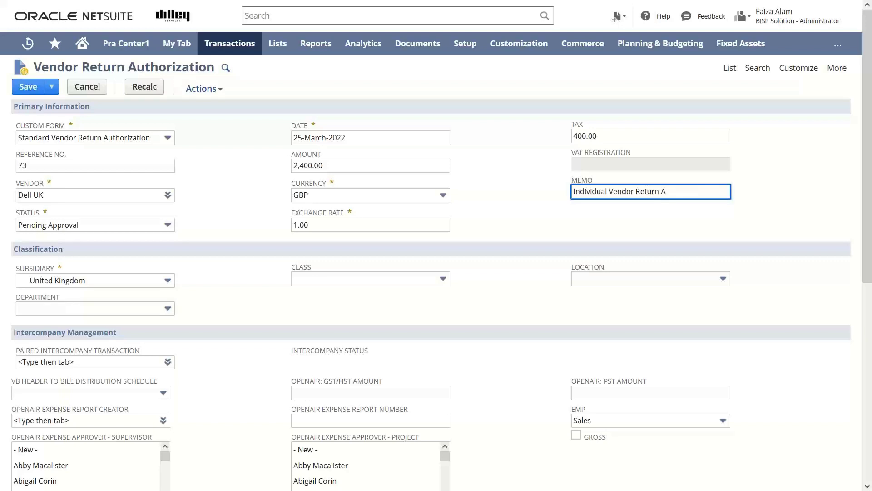
pyautogui.write('uthorization')
pyautogui.click(22, 80)
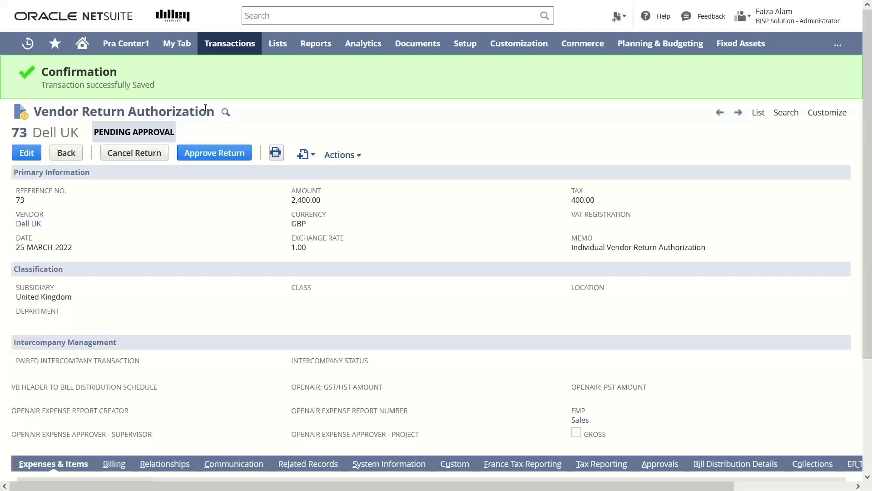
# Approve the 25-March-2022 Dell UK return from the list of vendor returns awaiting approval.
pyautogui.moveTo(241, 46)
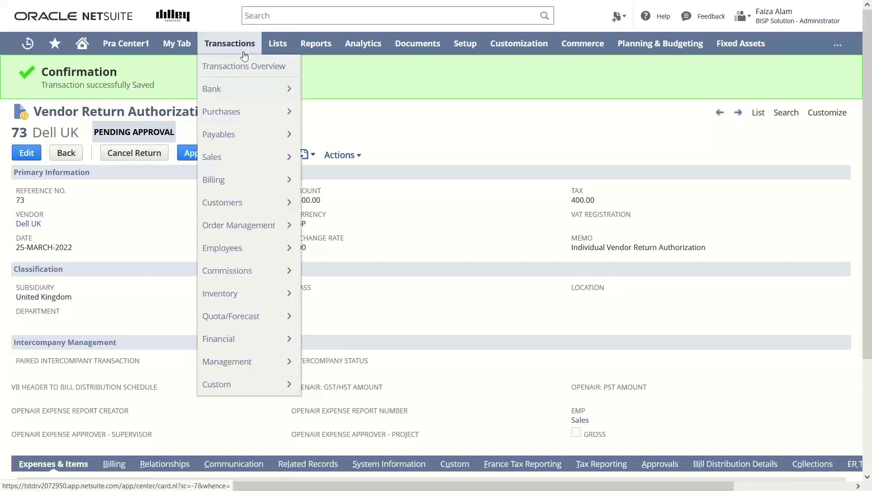
pyautogui.moveTo(262, 120)
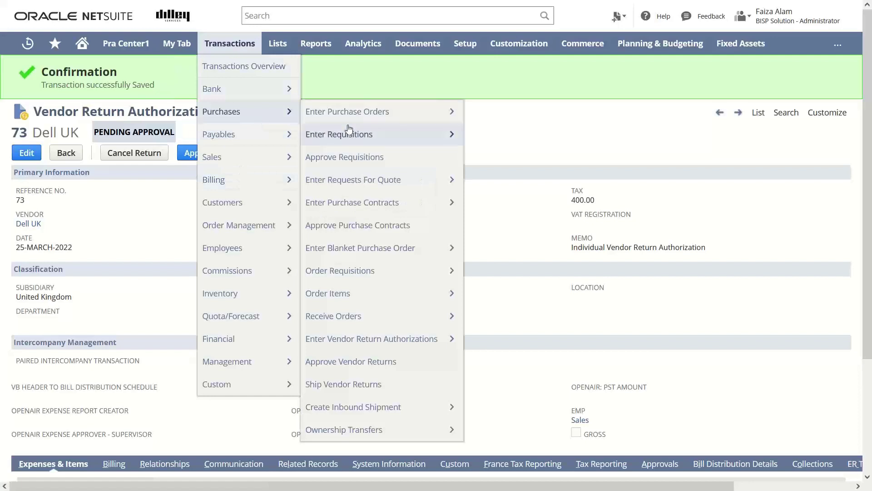
pyautogui.click(364, 362)
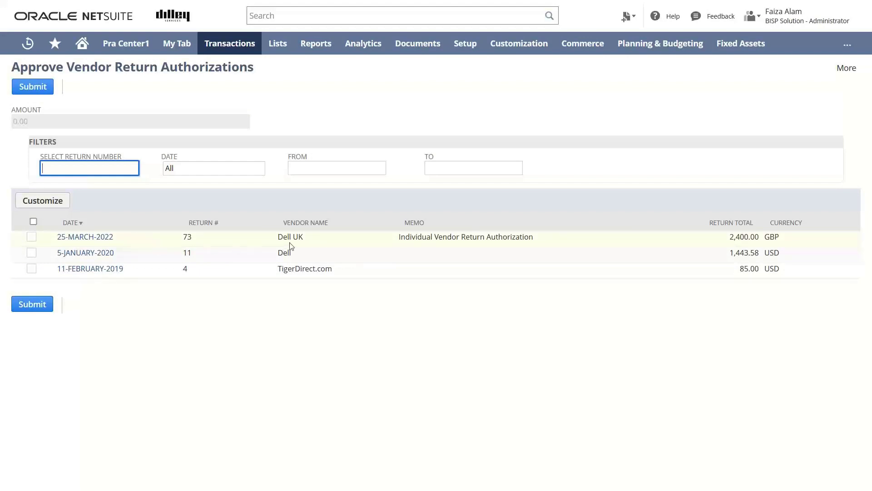
pyautogui.click(31, 237)
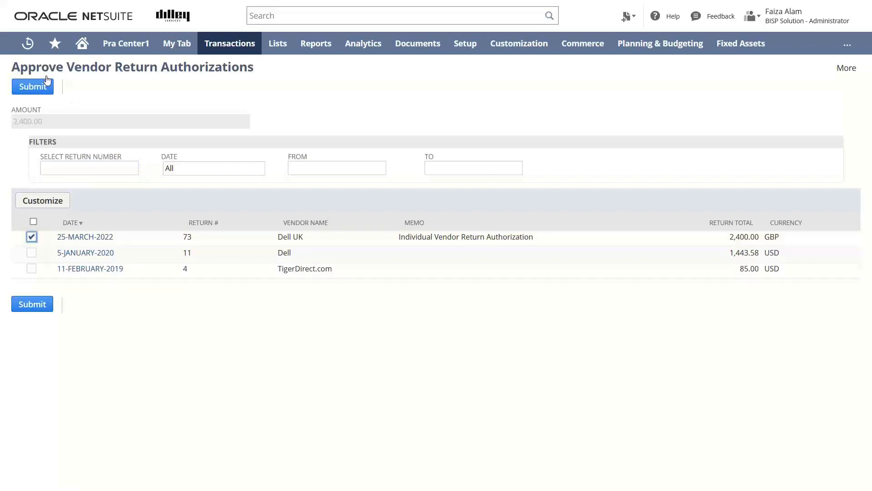
pyautogui.click(37, 90)
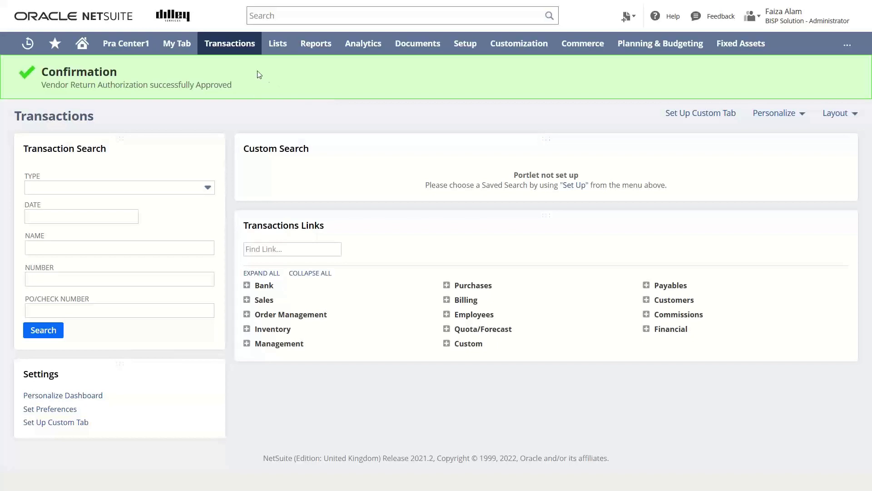
# Open the list of vendor return authorizations.
pyautogui.moveTo(233, 42)
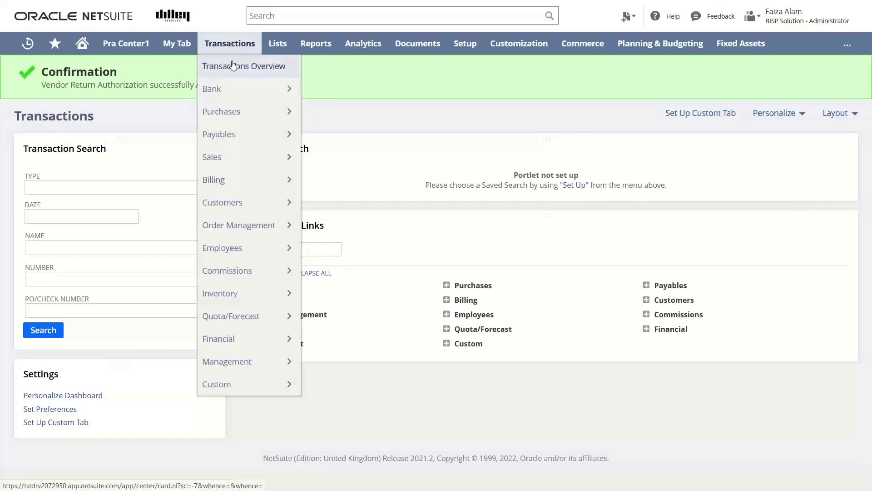
pyautogui.moveTo(259, 114)
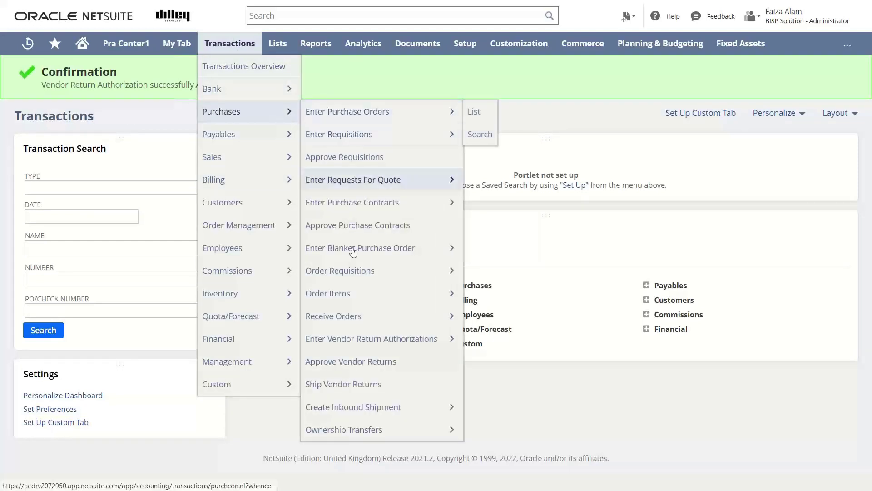
pyautogui.moveTo(354, 266)
pyautogui.moveTo(360, 338)
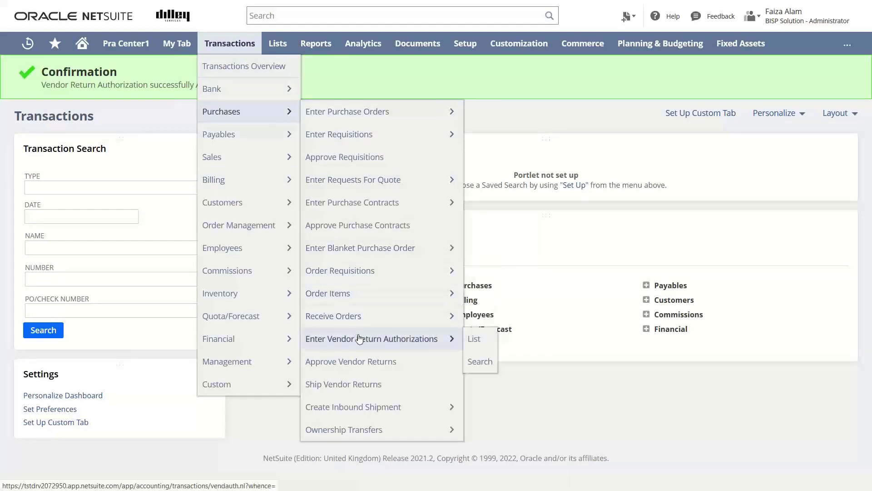
pyautogui.click(477, 339)
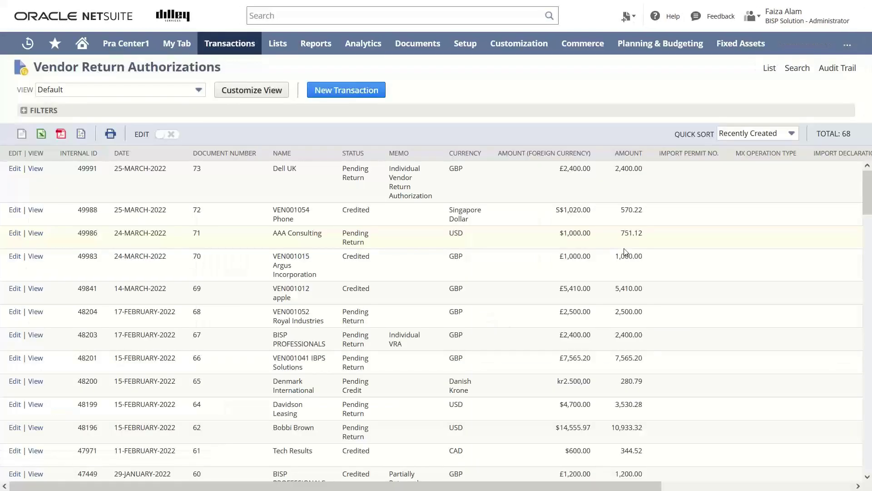